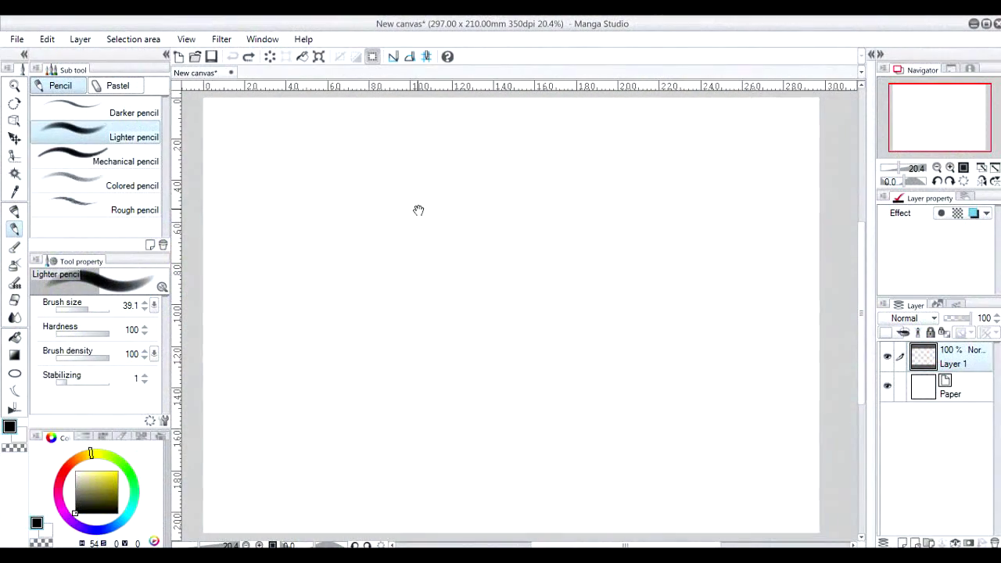
Sketch the head circle with a centre guideline, jaw and chin, and two horizontal face guidelines.
mouse_move(418, 211)
mouse_down()
mouse_move(547, 224)
mouse_move(477, 137)
mouse_move(486, 224)
mouse_up()
drag(488, 280, 489, 317)
drag(553, 196, 491, 317)
drag(421, 239, 482, 314)
mouse_move(422, 258)
mouse_down()
mouse_move(487, 316)
mouse_move(559, 246)
mouse_up()
drag(412, 223, 560, 222)
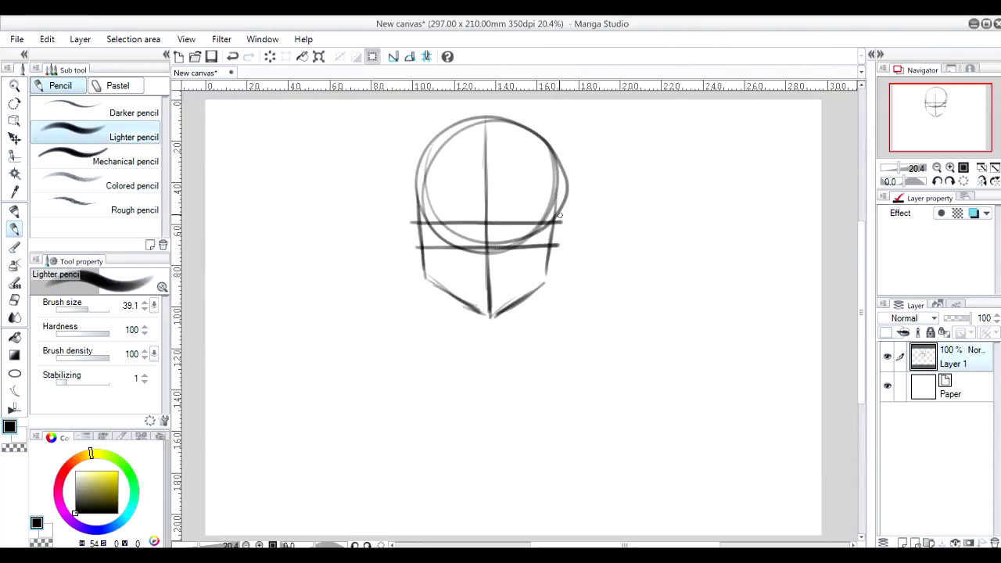
Sketch the neck, its base and centre line, and the shoulder and collarbone lines.
drag(487, 277, 416, 275)
drag(528, 288, 524, 344)
drag(458, 296, 459, 351)
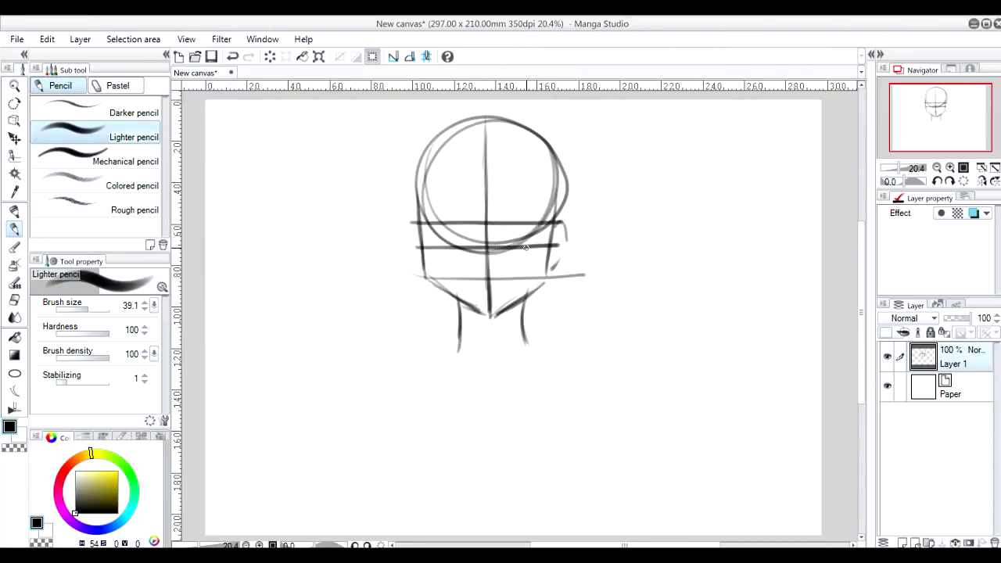
drag(431, 264, 438, 239)
mouse_move(466, 327)
mouse_down()
mouse_move(542, 329)
mouse_move(507, 512)
mouse_move(504, 383)
mouse_up()
drag(535, 343, 504, 383)
drag(631, 373, 394, 365)
mouse_move(460, 331)
mouse_down()
mouse_move(379, 363)
mouse_move(461, 334)
mouse_up()
drag(543, 320, 609, 361)
Sketch the sides and lower edge of the torso and mark the right shoulder joint.
drag(396, 374, 420, 489)
drag(399, 403, 423, 499)
drag(615, 377, 593, 484)
mouse_move(421, 489)
mouse_down()
mouse_move(588, 481)
mouse_move(424, 510)
mouse_up()
drag(582, 510, 580, 491)
click(616, 368)
Sketch both arms with their shoulder joint circles and the left hand.
mouse_move(379, 405)
mouse_down()
mouse_move(329, 476)
mouse_move(298, 491)
mouse_move(319, 509)
mouse_up()
mouse_move(397, 376)
mouse_down()
mouse_move(393, 361)
mouse_move(368, 422)
mouse_up()
drag(356, 399, 262, 489)
drag(421, 424, 309, 501)
drag(620, 366, 600, 408)
drag(651, 384, 657, 508)
drag(604, 411, 598, 496)
drag(270, 488, 285, 508)
drag(296, 480, 342, 508)
Add Layer 2 above the sketch, fade Layer 1 to 35% opacity, and make Layer 2 active.
drag(463, 324, 467, 380)
click(904, 542)
click(954, 393)
drag(974, 318, 956, 317)
click(954, 357)
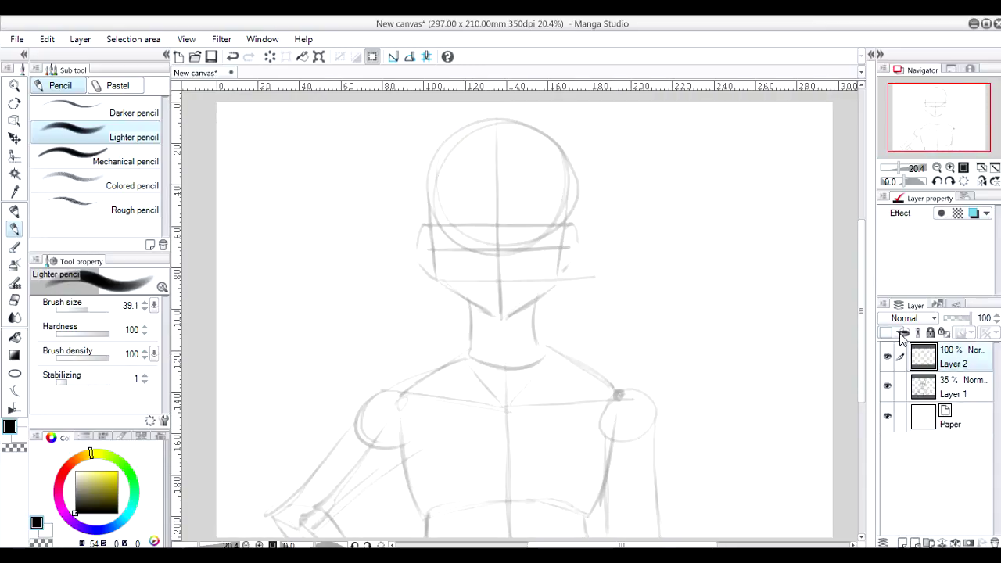
Shrink the pencil to 13.2 and redraw the jaw line to the chin, checking it on the flipped canvas.
key(bracketleft)
key(bracketleft)
key(bracketleft)
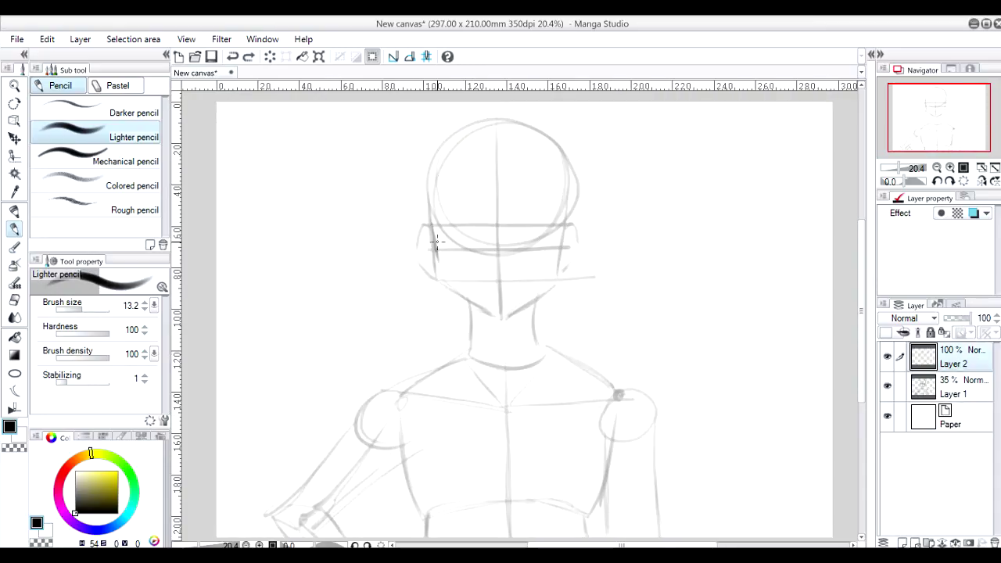
drag(488, 313, 508, 317)
key(h)
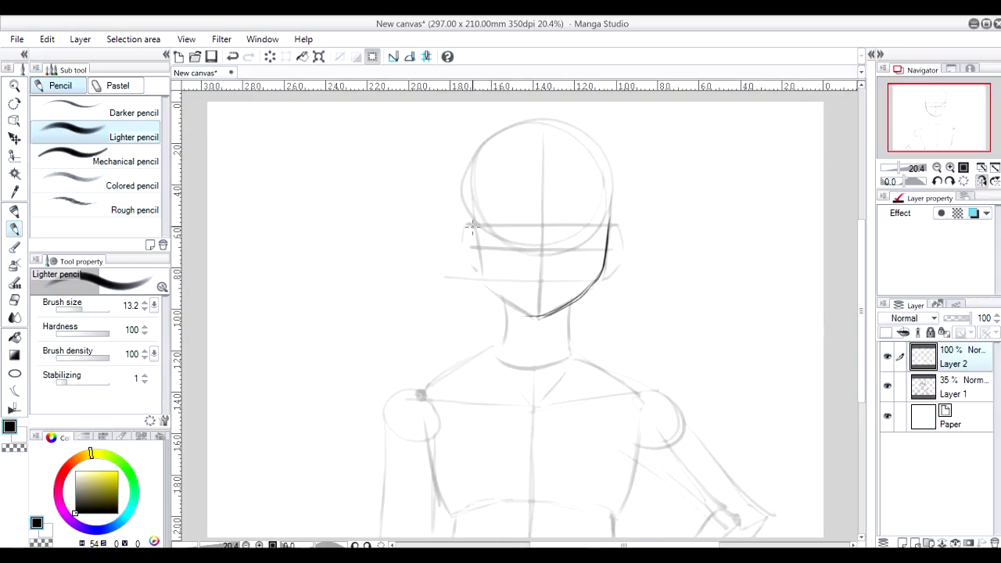
drag(477, 260, 538, 316)
key(h)
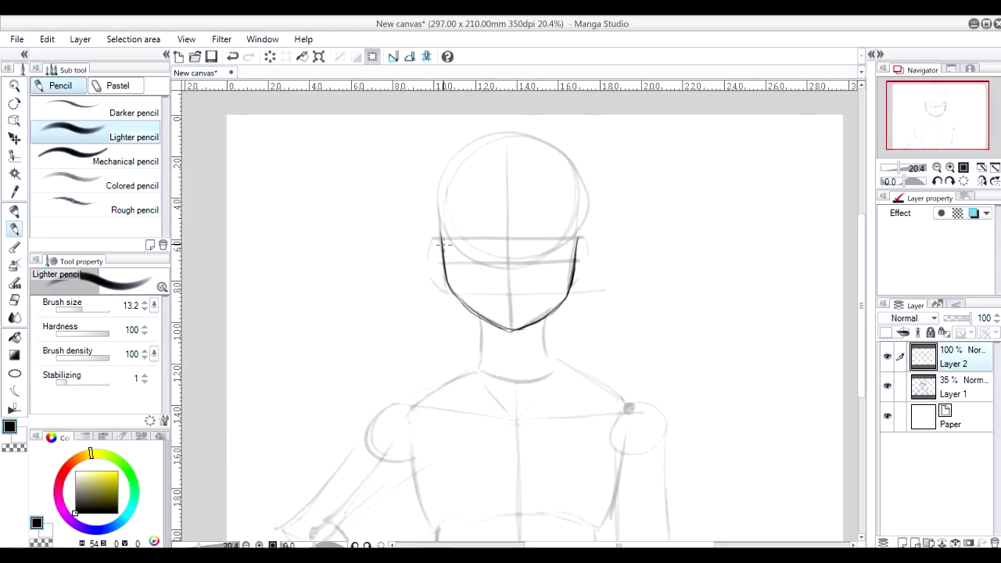
Trace the top of the head outline, the left eye's lower lid and a darker left eyebrow.
mouse_move(441, 186)
mouse_down()
mouse_move(537, 139)
mouse_move(583, 239)
mouse_move(574, 277)
mouse_up()
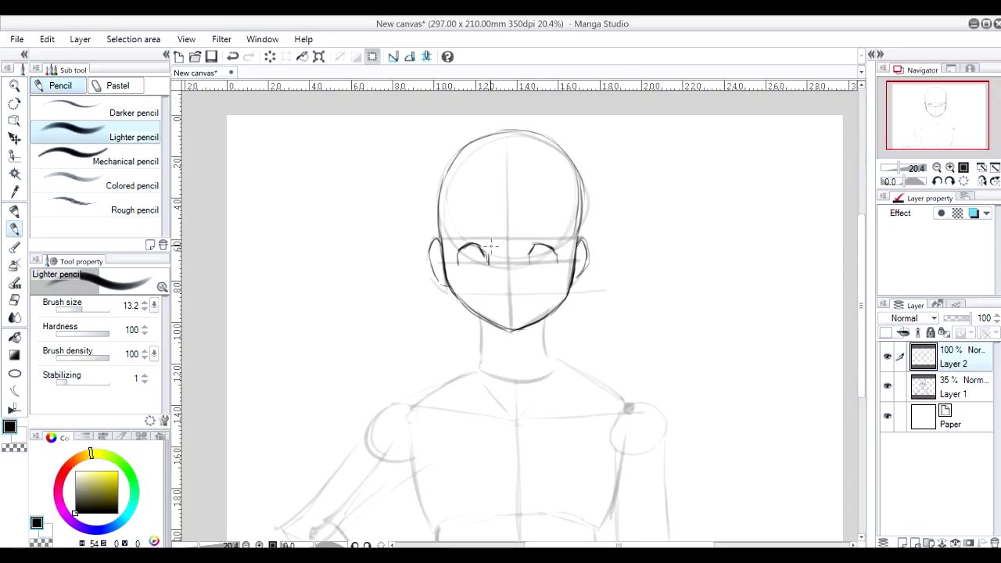
drag(461, 263, 478, 269)
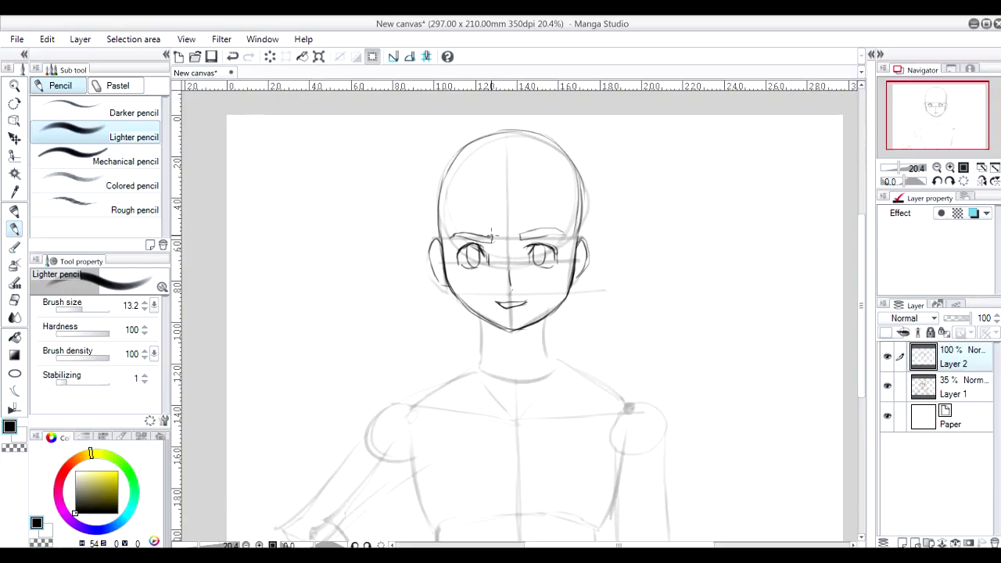
drag(469, 231, 492, 235)
scroll(477, 219, up, 1)
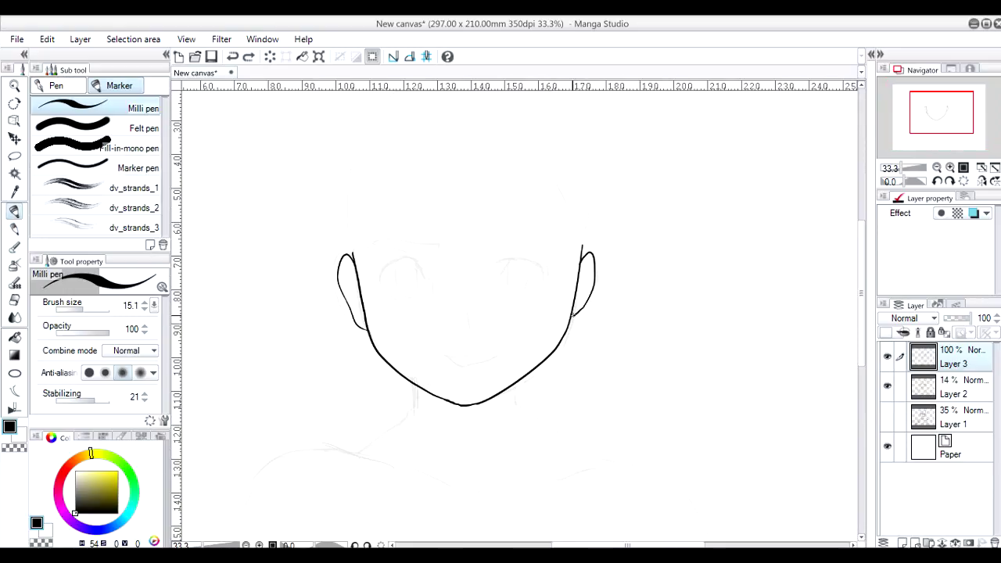
Erase a stray piece of the left jaw, then ink the curved eyebrow with a thicker inner end.
key(e)
drag(354, 312, 366, 332)
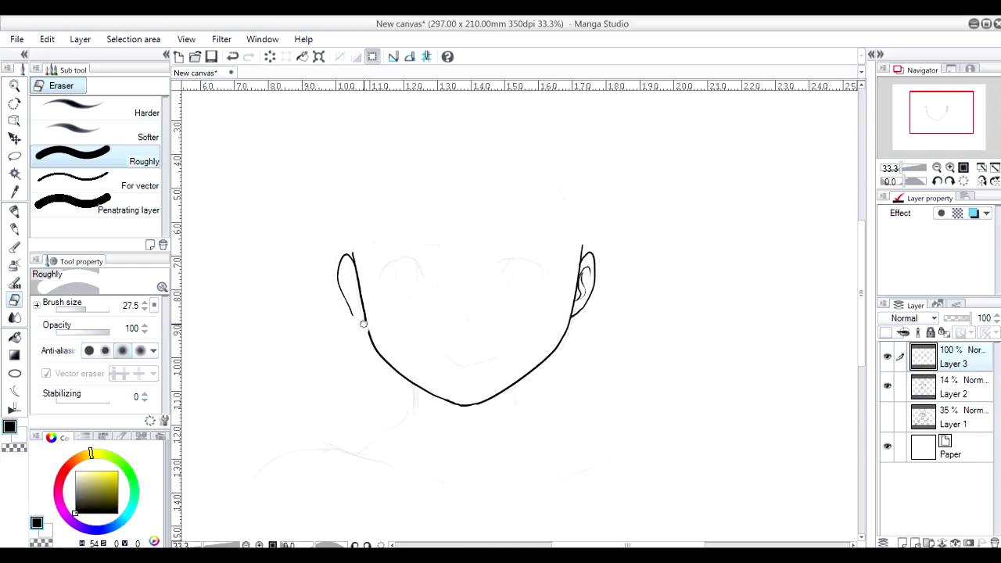
key(p)
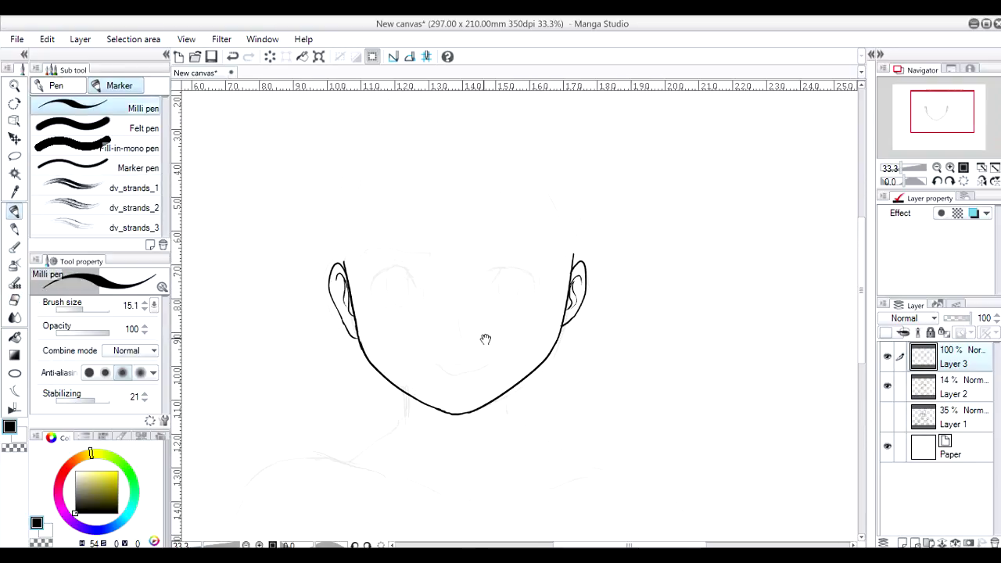
scroll(537, 294, up, 2)
scroll(545, 266, up, 1)
drag(483, 247, 554, 249)
drag(491, 250, 495, 246)
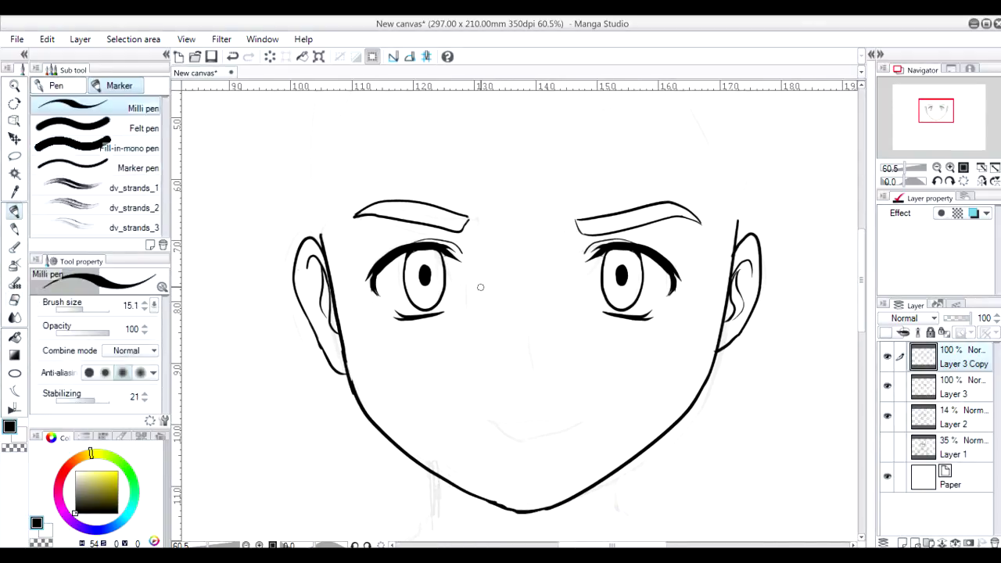
Ink the nose line and the smiling mouth.
drag(529, 321, 526, 378)
mouse_move(598, 383)
mouse_down()
mouse_move(503, 396)
mouse_move(557, 403)
mouse_move(592, 389)
mouse_move(485, 362)
mouse_up()
scroll(501, 305, down, 2)
mouse_move(500, 306)
mouse_down()
mouse_move(544, 235)
mouse_move(532, 225)
mouse_up()
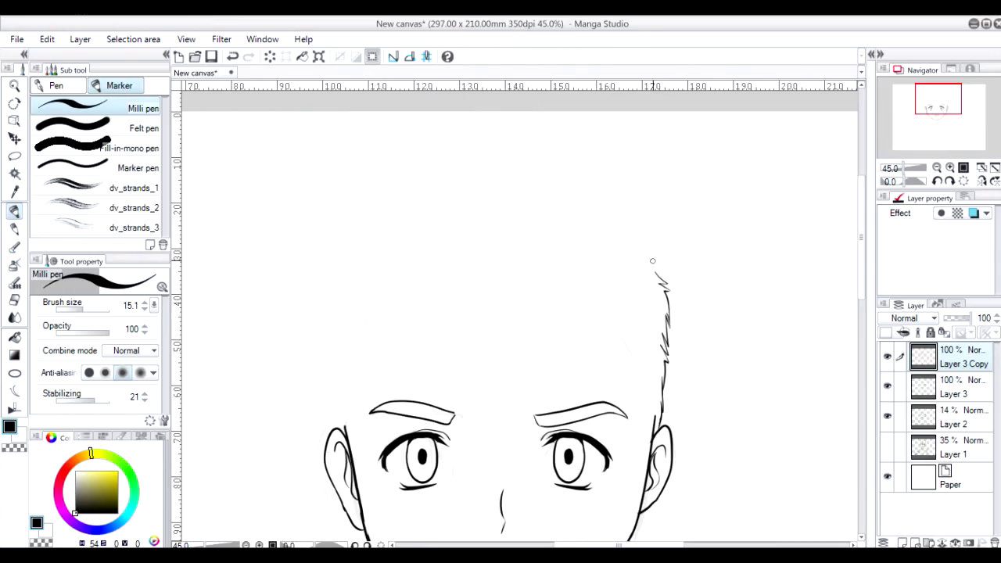
Ink the spiky hair outline on top and left side, plus the hairline across the forehead.
mouse_move(655, 272)
mouse_down()
mouse_move(619, 205)
mouse_move(465, 167)
mouse_move(403, 202)
mouse_up()
key(ctrl+z)
mouse_move(475, 168)
mouse_down()
mouse_move(374, 208)
mouse_move(327, 282)
mouse_up()
key(ctrl+z)
drag(378, 219, 327, 286)
mouse_move(332, 280)
mouse_down()
mouse_move(315, 306)
mouse_move(331, 407)
mouse_move(350, 359)
mouse_up()
mouse_move(602, 296)
mouse_down()
mouse_move(416, 296)
mouse_move(346, 417)
mouse_up()
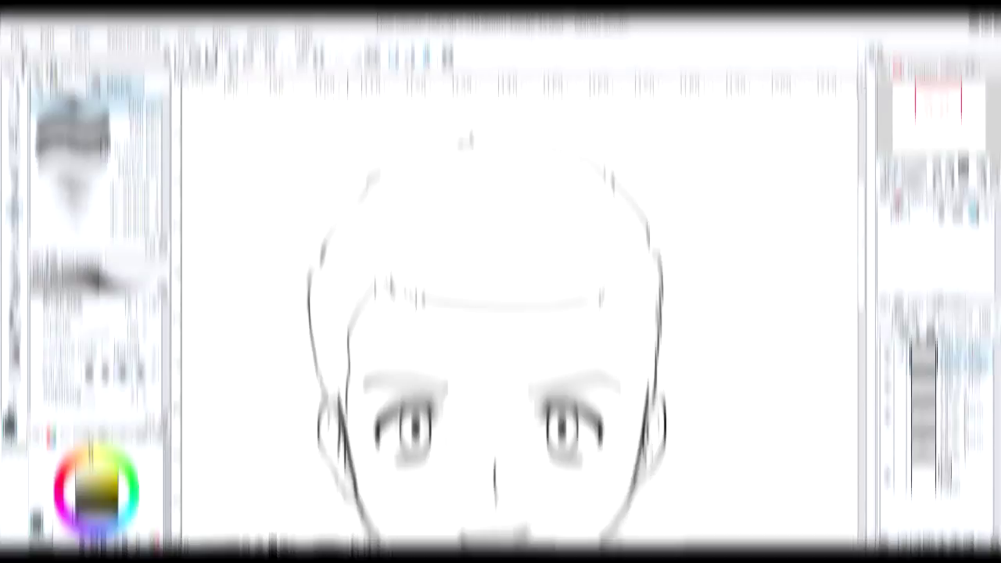
Erase a stray mark below the face and ink the two neck lines below the jaw.
key(e)
key(p)
mouse_move(345, 416)
mouse_down()
mouse_move(348, 403)
mouse_move(344, 417)
mouse_up()
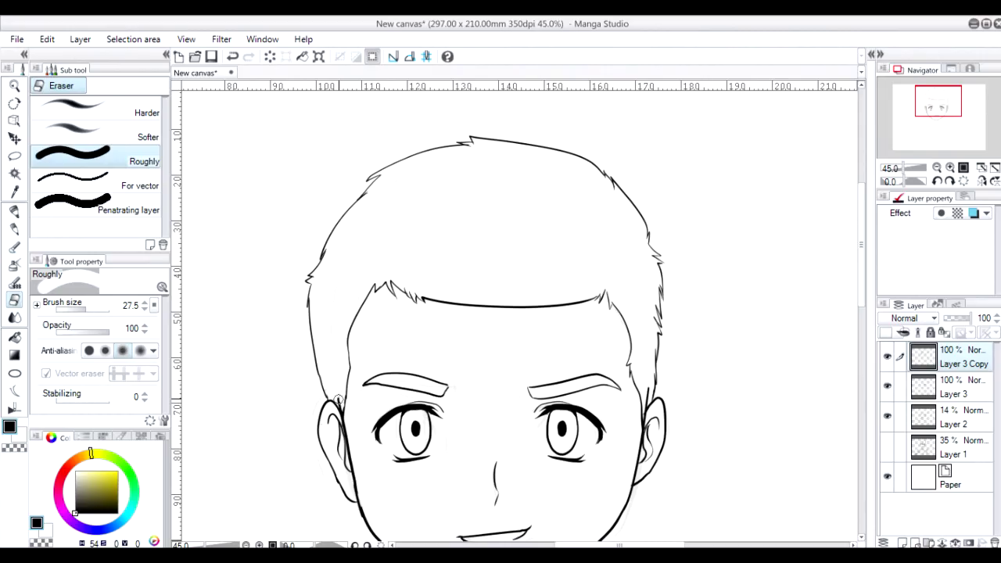
scroll(645, 395, down, 5)
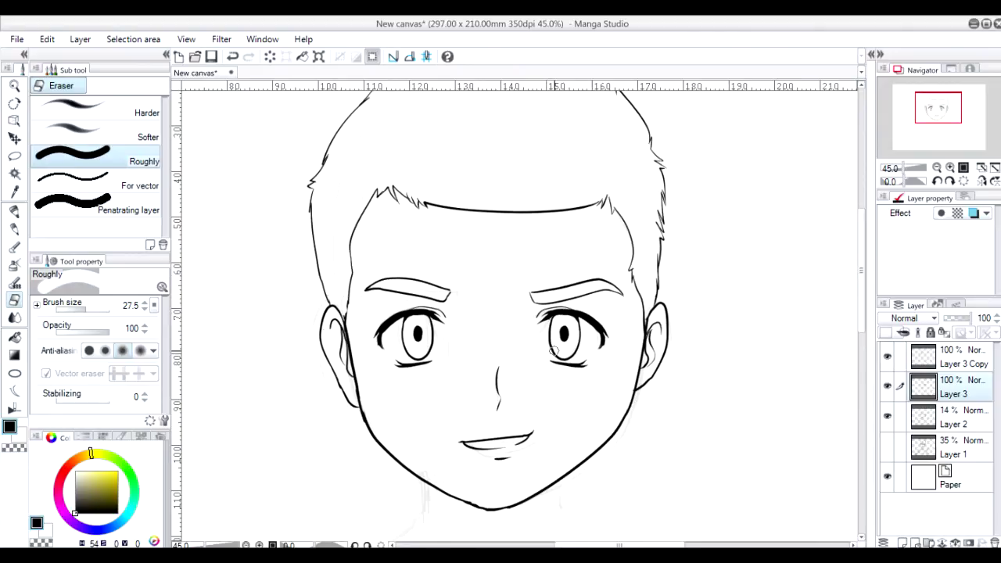
key(p)
scroll(572, 377, up, 2)
drag(572, 377, 574, 429)
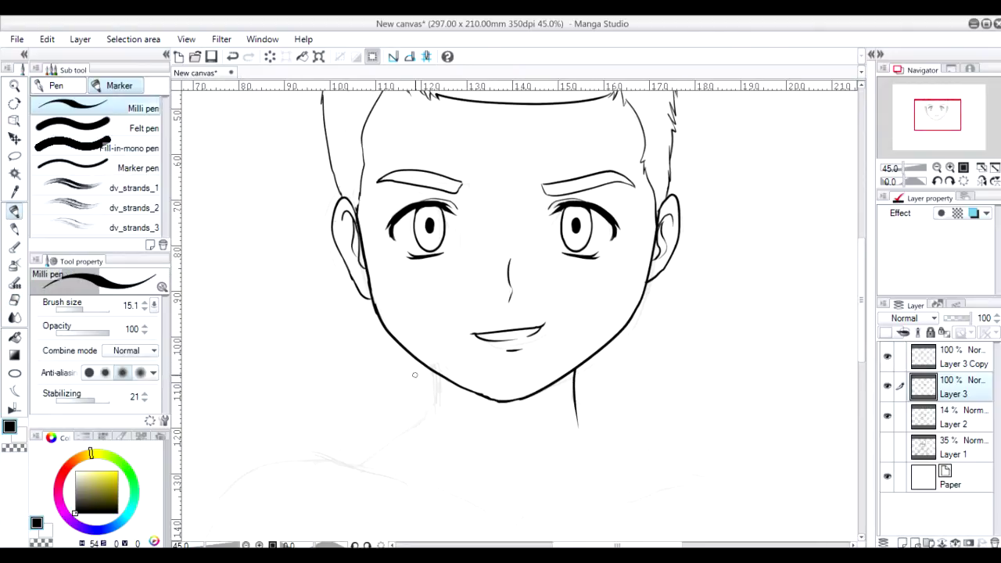
drag(434, 372, 430, 411)
scroll(462, 386, down, 3)
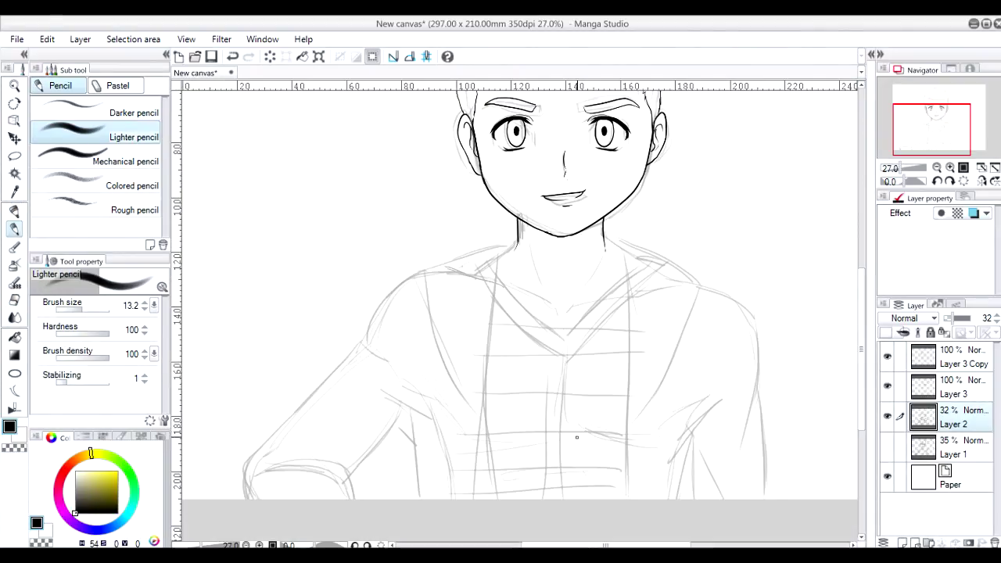
Fade Layer 2 to 22% opacity, select Layer 3 Copy, and undo a stray stroke below the neck.
drag(953, 324, 946, 325)
click(962, 357)
scroll(475, 347, down, 2)
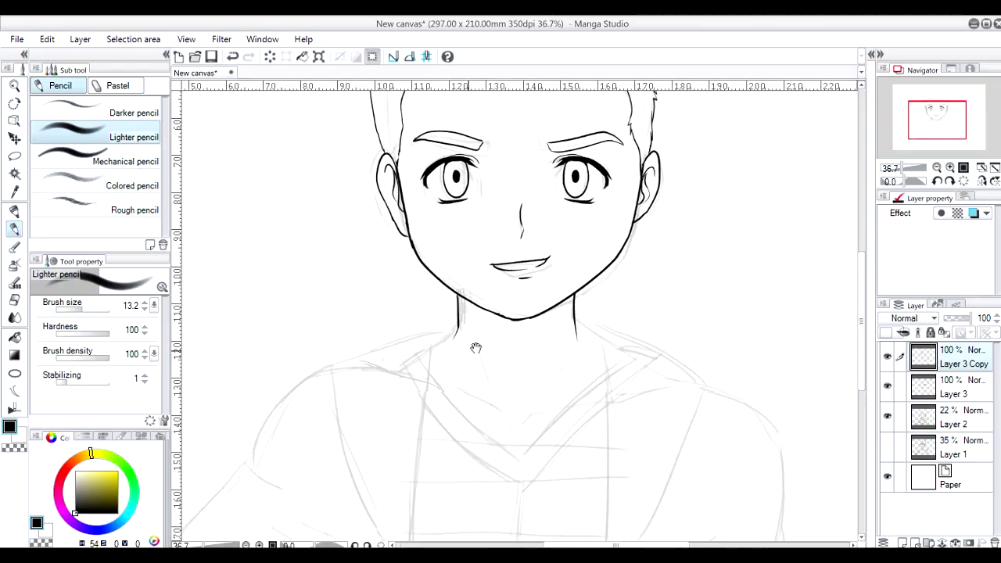
scroll(535, 278, up, 2)
key(ctrl+z)
key(p)
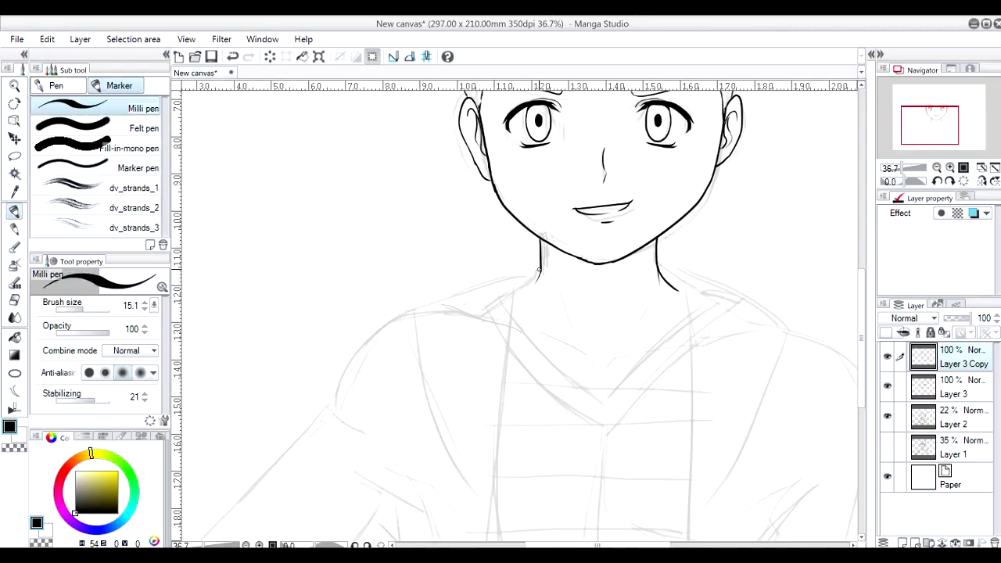
Ink the hoodie's front edges down the torso, the hood edge by the collar and left hood shoulder.
drag(533, 272, 507, 154)
drag(554, 223, 518, 439)
mouse_move(518, 439)
mouse_down()
mouse_move(547, 313)
mouse_move(542, 450)
mouse_up()
drag(542, 449, 563, 375)
mouse_move(645, 215)
mouse_down()
mouse_move(624, 476)
mouse_move(625, 367)
mouse_up()
drag(548, 313, 594, 446)
mouse_move(493, 321)
mouse_down()
mouse_move(506, 236)
mouse_move(473, 465)
mouse_up()
drag(473, 465, 458, 383)
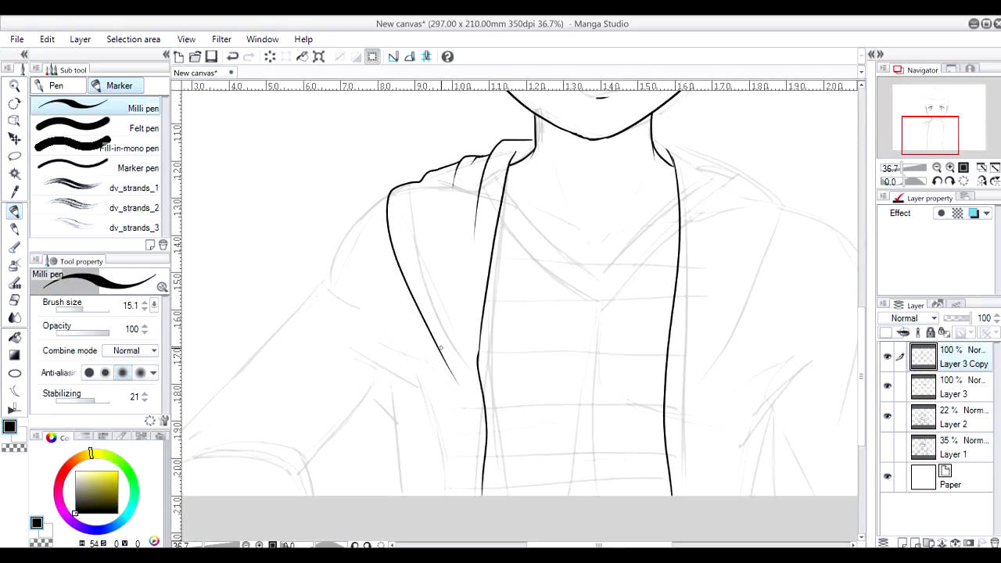
Ink the folds inside both hood panels and the right hood's edge and outer line.
mouse_move(436, 187)
mouse_down()
mouse_move(422, 344)
mouse_move(446, 321)
mouse_up()
drag(675, 274, 568, 308)
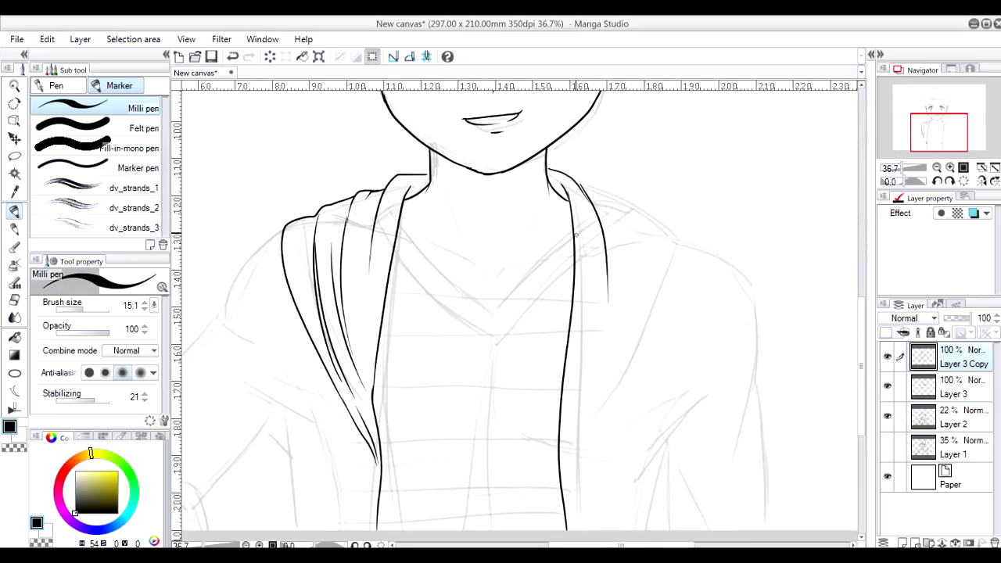
drag(592, 189, 630, 248)
mouse_move(610, 206)
mouse_down()
mouse_move(606, 184)
mouse_move(653, 124)
mouse_up()
drag(726, 166, 610, 355)
drag(663, 137, 614, 322)
Ink the left shoulder outline, fold lines inside the left arm, and the long sleeve line.
mouse_move(330, 142)
mouse_down()
mouse_move(563, 208)
mouse_move(488, 277)
mouse_move(337, 481)
mouse_move(336, 507)
mouse_move(314, 468)
mouse_up()
drag(452, 422, 465, 470)
key(ctrl+z)
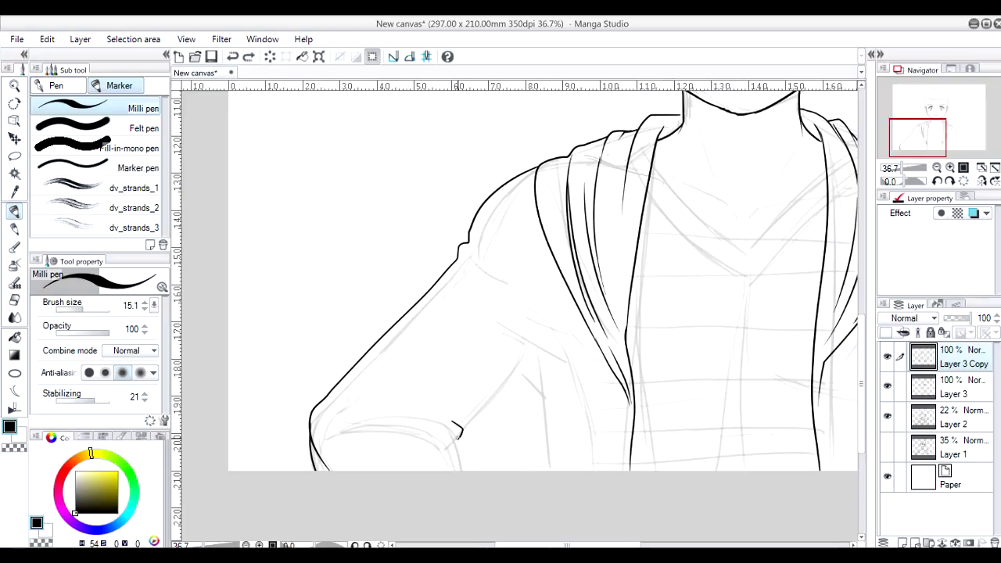
drag(376, 417, 367, 397)
drag(524, 310, 537, 451)
drag(467, 226, 516, 311)
mouse_move(458, 280)
mouse_down()
mouse_move(512, 334)
mouse_move(239, 347)
mouse_up()
Ink the right shoulder curve, the right arm line, and lines inside the right arm.
mouse_move(609, 163)
mouse_down()
mouse_move(682, 313)
mouse_move(669, 364)
mouse_up()
key(ctrl+z)
drag(682, 295, 700, 427)
drag(682, 209, 607, 446)
drag(607, 266, 586, 435)
drag(450, 413, 603, 413)
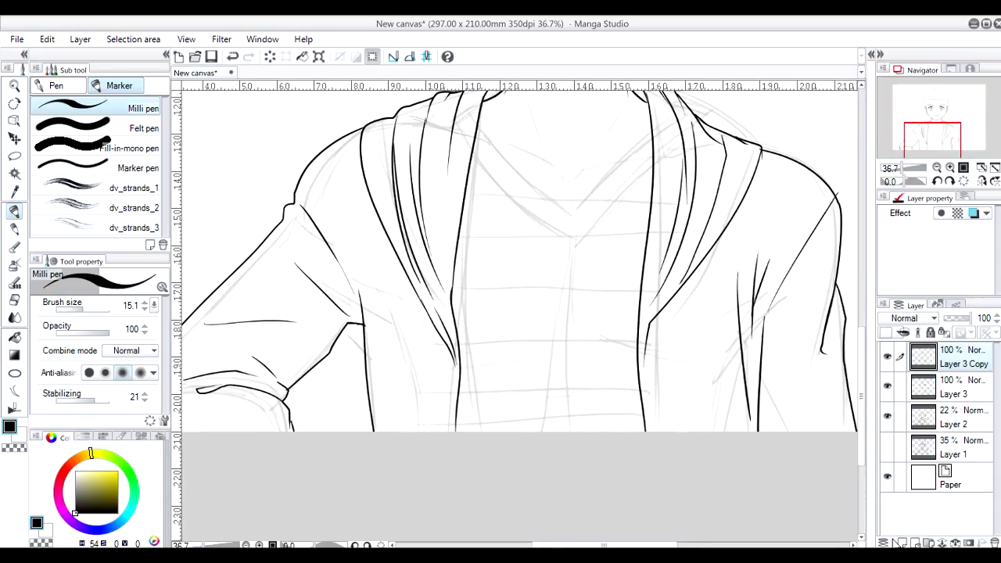
On a new Layer 4, ink the hoodie's front edges and its two drawstrings.
click(898, 543)
drag(490, 273, 462, 416)
drag(499, 415, 476, 416)
drag(643, 300, 626, 427)
drag(634, 300, 657, 428)
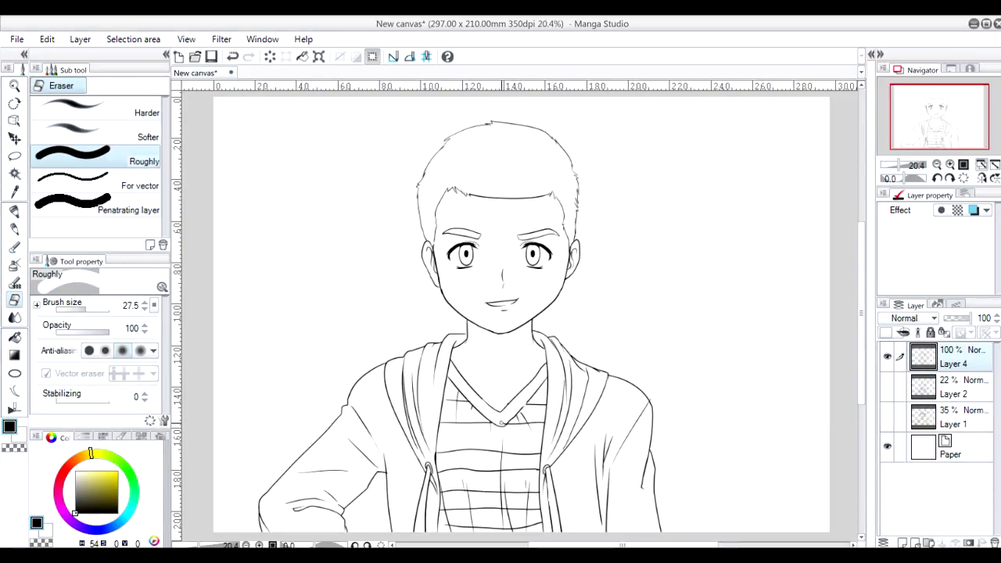
Add a short ink touch-up near the mouth and undo a stray stroke along the left ear.
scroll(550, 362, up, 2)
key(p)
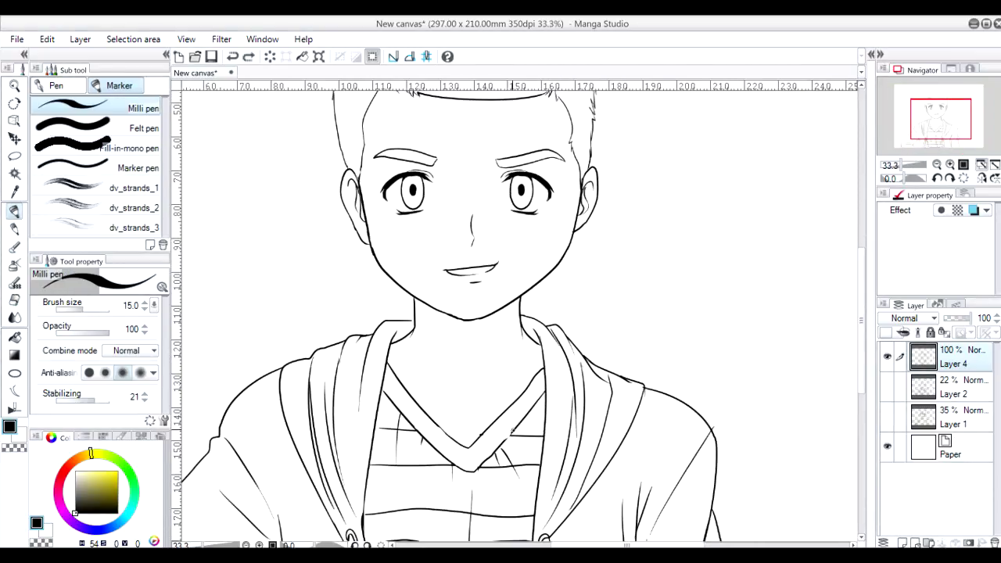
drag(505, 429, 514, 439)
scroll(431, 433, left, 2)
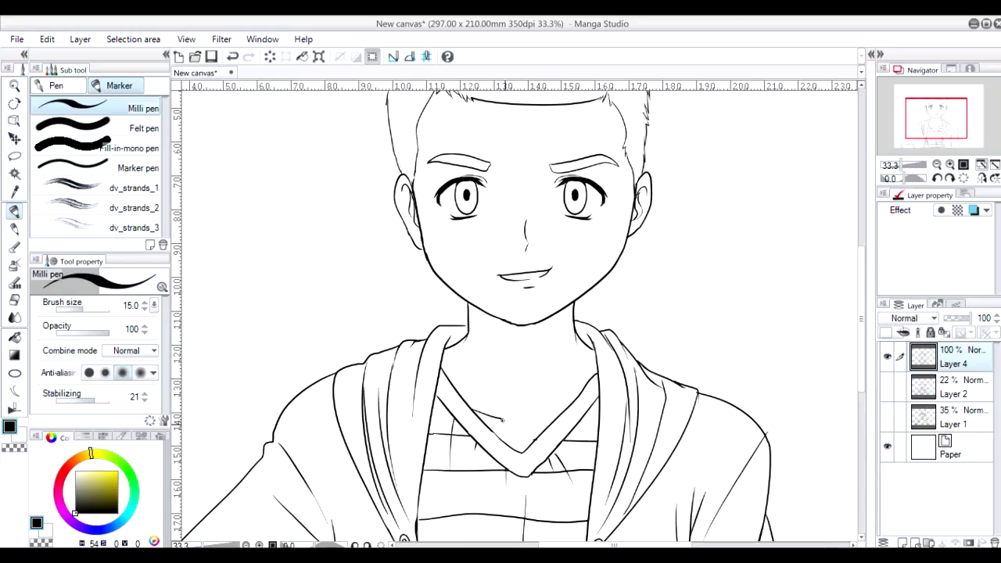
scroll(501, 359, up, 3)
scroll(617, 365, up, 2)
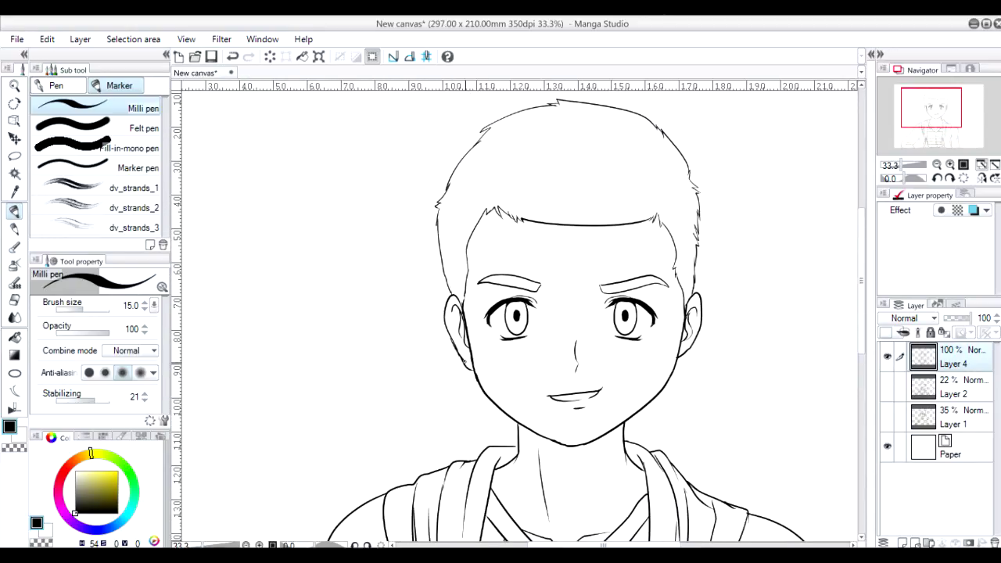
drag(453, 343, 466, 364)
key(e)
key(ctrl+z)
Redo a short stroke near the left jaw and erase stray marks, dismissing the Hue/Saturation dialog.
scroll(458, 358, down, 3)
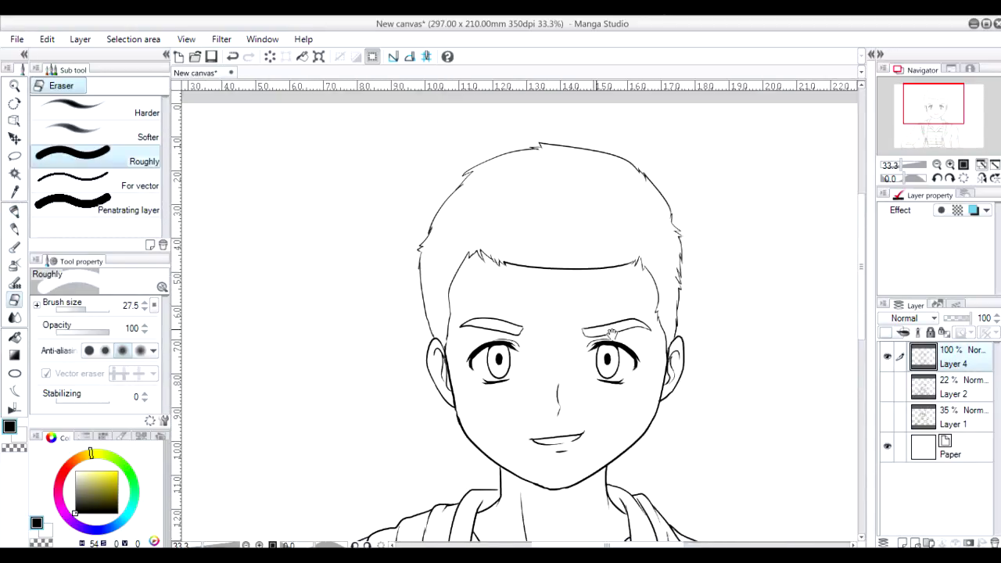
scroll(452, 330, up, 3)
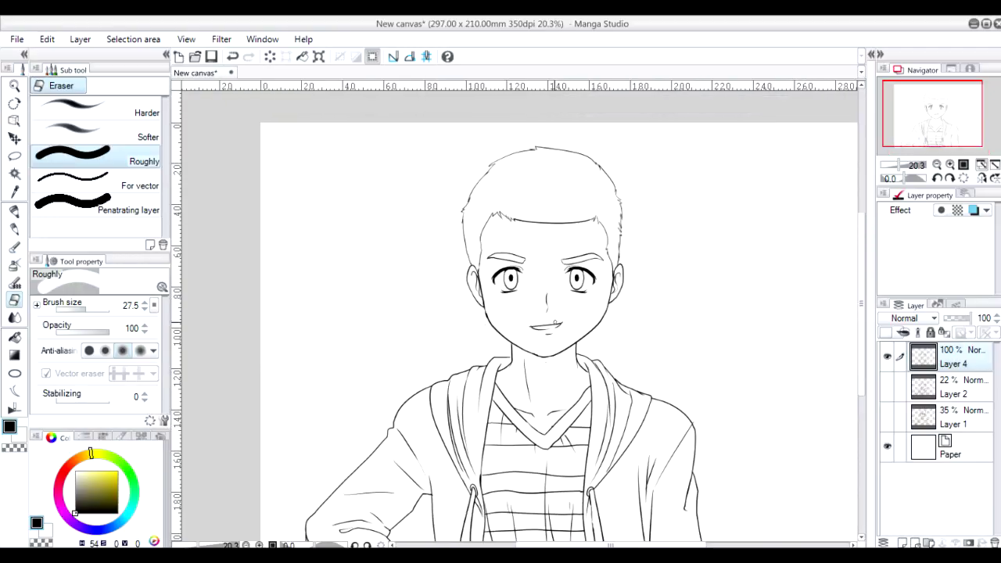
key(ctrl+z)
key(p)
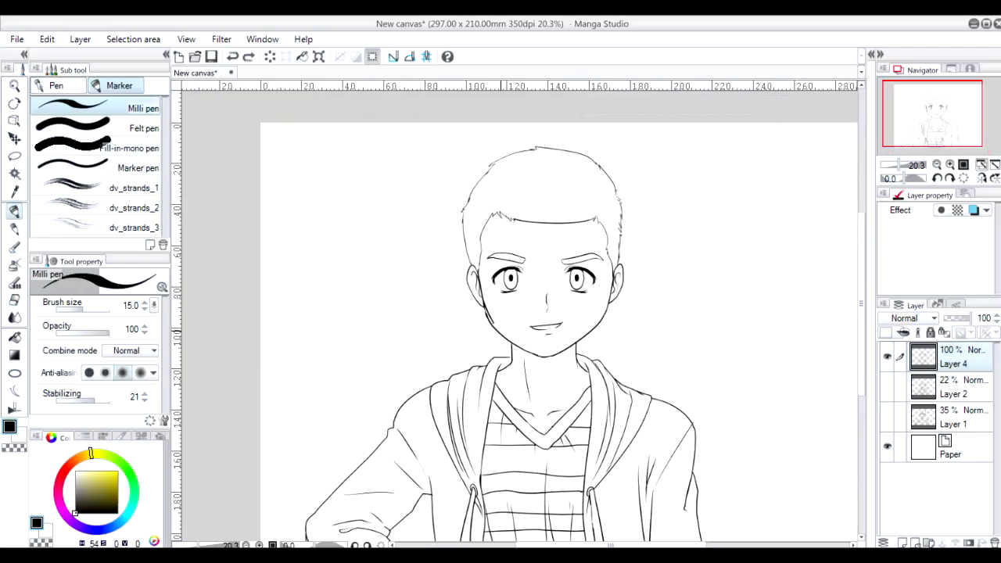
drag(489, 316, 495, 325)
key(e)
scroll(547, 371, up, 2)
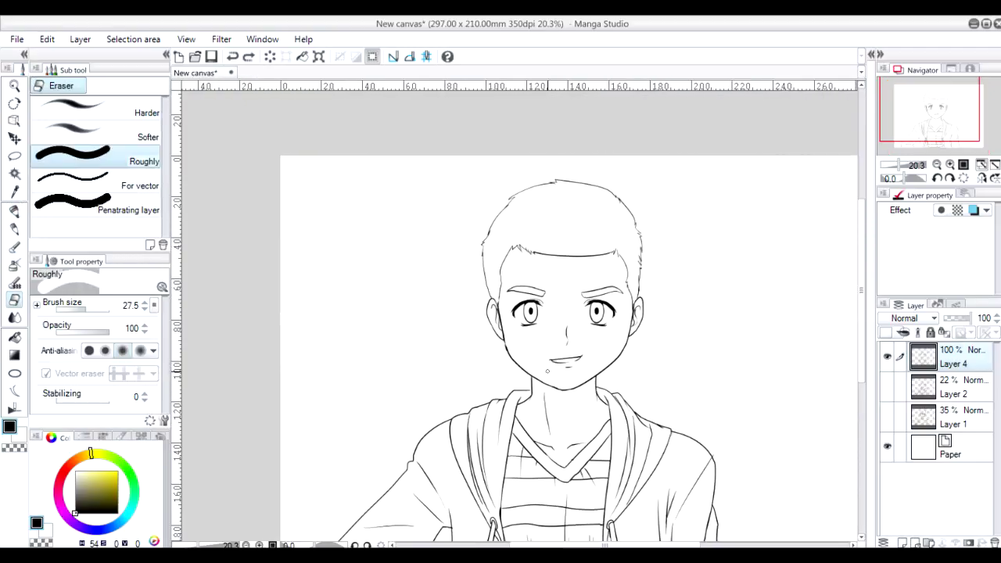
key(ctrl+u)
key(Escape)
Add a new colour layer beneath the line art and auto-select the area inside the head outline.
scroll(404, 290, down, 2)
click(887, 386)
click(887, 356)
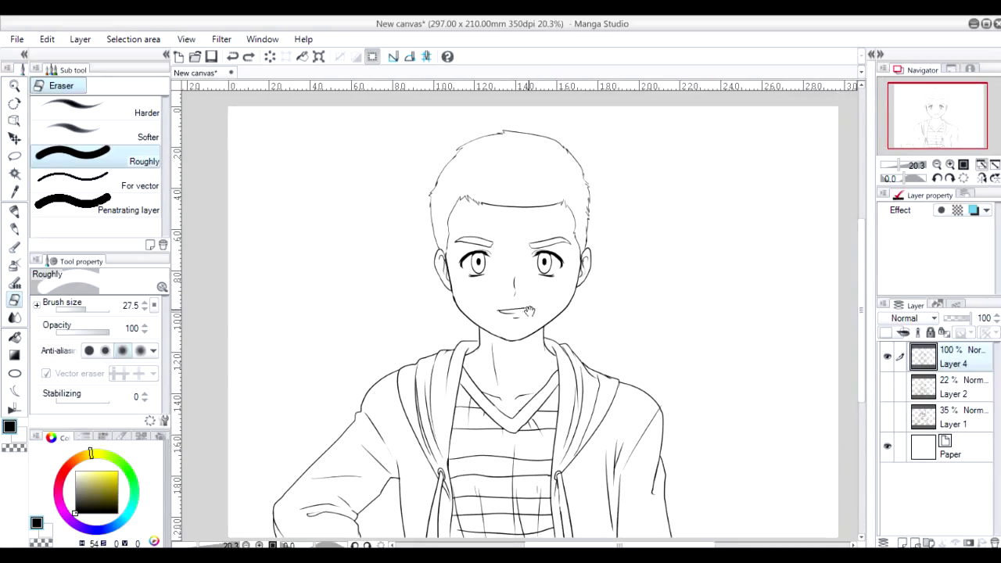
key(ctrl+shift+n)
drag(950, 357, 950, 391)
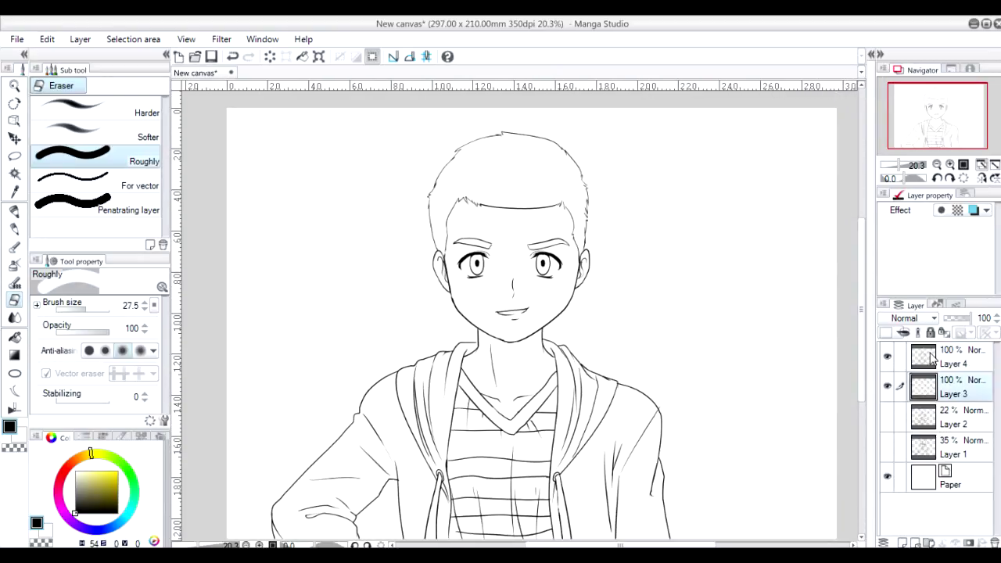
click(14, 173)
click(508, 172)
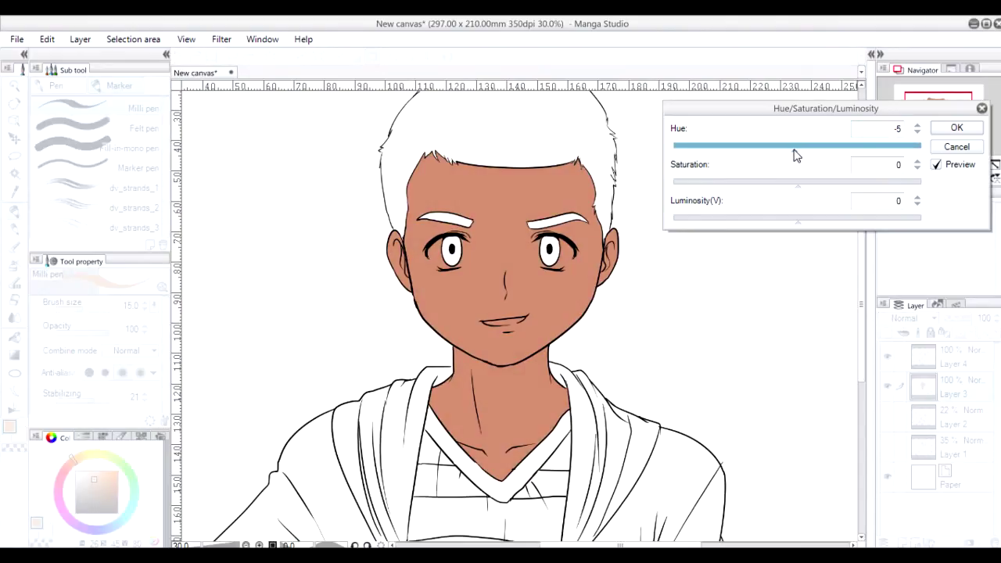
Add an empty Layer 5 above the skin-colour layer for shading.
click(902, 542)
Soften the skin tint around the inner eyebrows and beside the nose with a watercolour brush.
key(b)
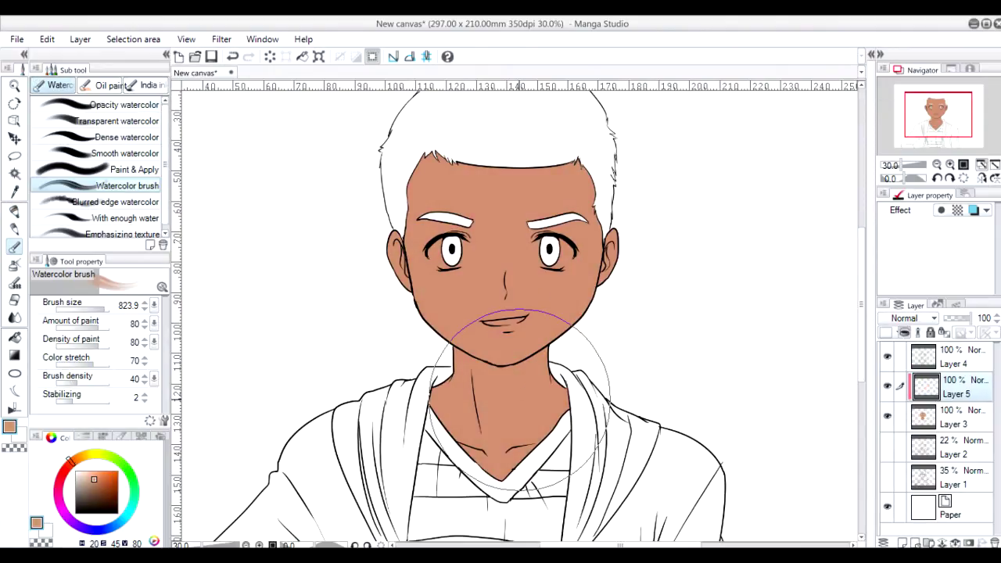
click(123, 104)
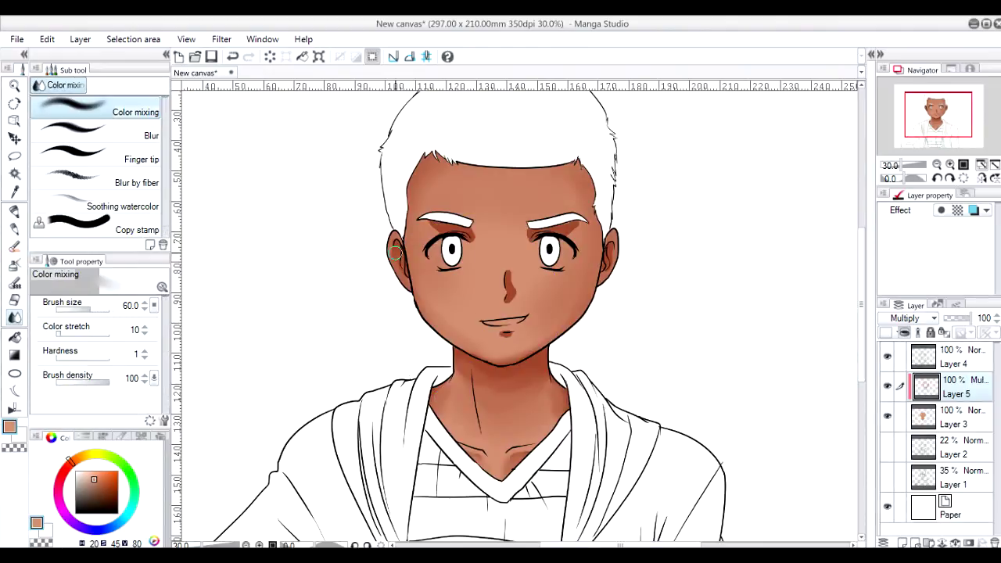
drag(542, 233, 474, 245)
drag(509, 274, 514, 279)
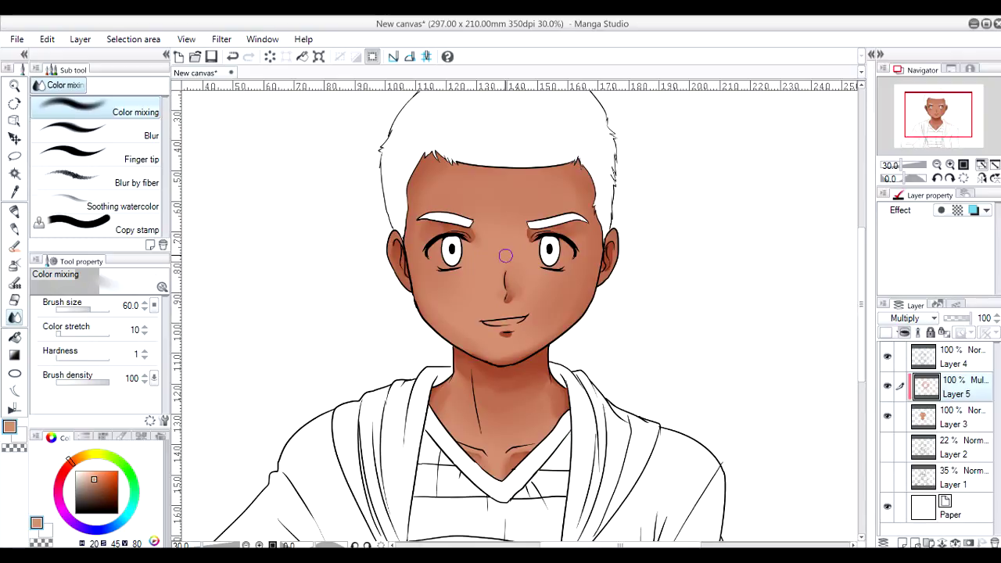
Airbrush soft brown shading on both sides of the forehead and blend it.
key(p)
key(b)
drag(575, 176, 578, 191)
drag(445, 180, 402, 190)
key(j)
key(p)
key(b)
key(j)
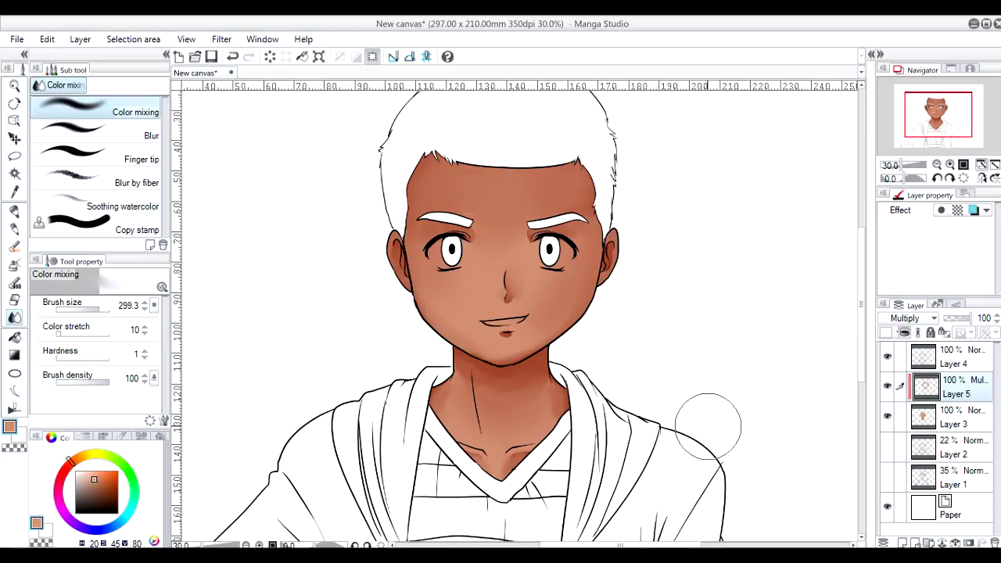
On a new layer, airbrush darker brown along the face edges, forehead, ear and neck.
click(904, 542)
click(104, 485)
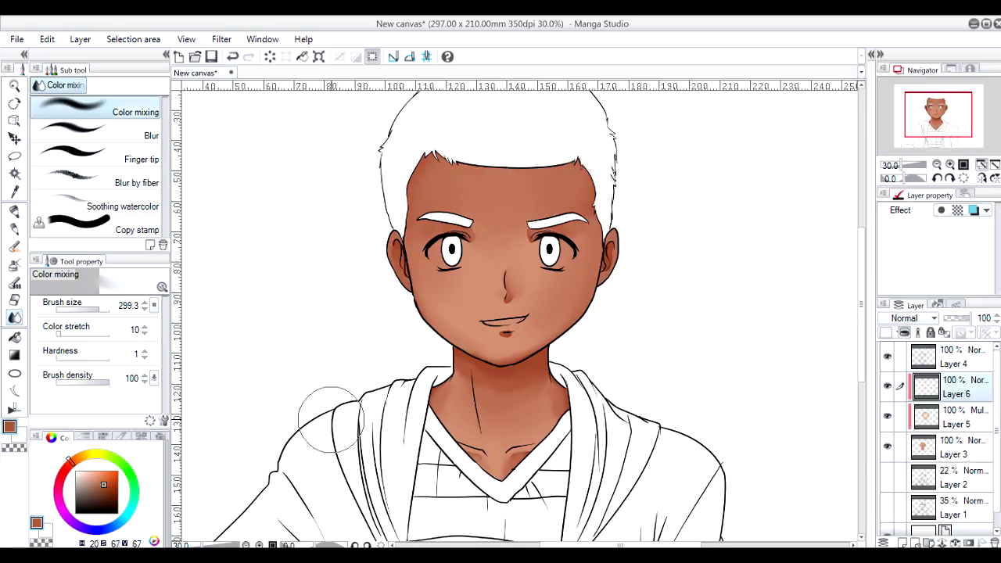
key(b)
click(112, 497)
mouse_move(585, 169)
mouse_down()
mouse_move(419, 336)
mouse_move(605, 308)
mouse_move(615, 241)
mouse_move(567, 407)
mouse_up()
key(bracketleft)
key(bracketleft)
mouse_move(500, 363)
mouse_down()
mouse_move(541, 369)
mouse_move(540, 423)
mouse_up()
drag(485, 407, 468, 438)
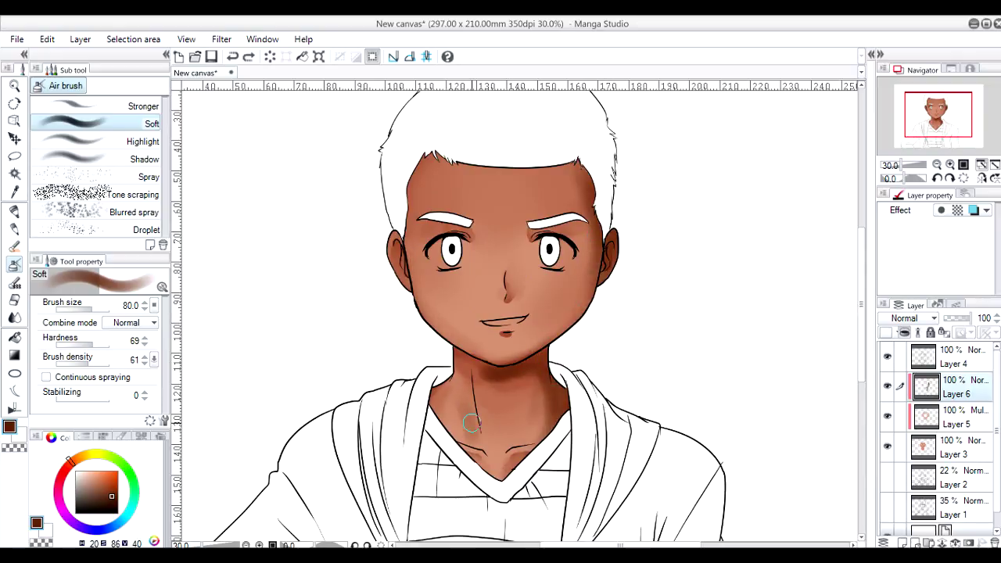
drag(91, 475, 75, 470)
click(903, 542)
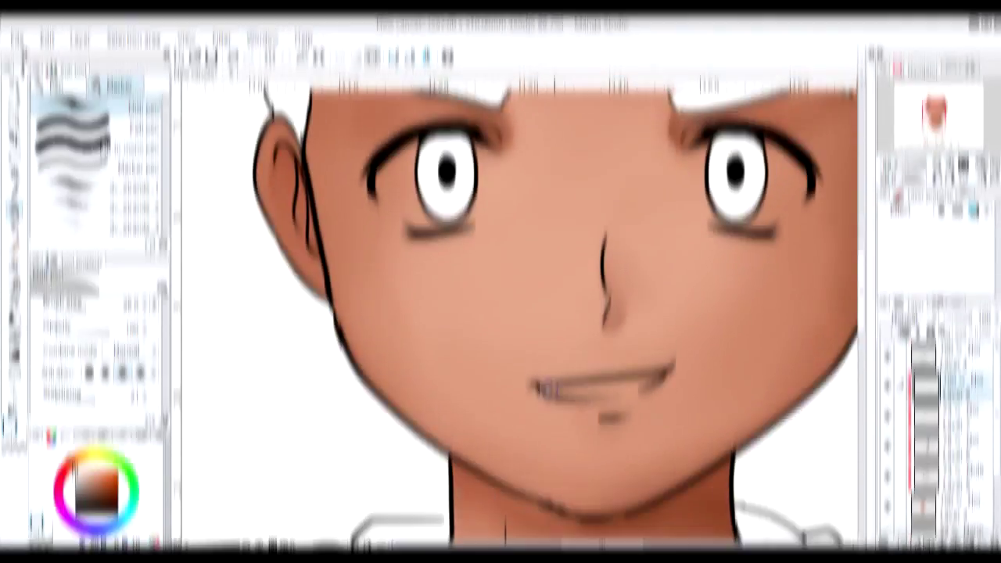
Paint the teeth and both eye whites white with the pen.
drag(545, 388, 551, 385)
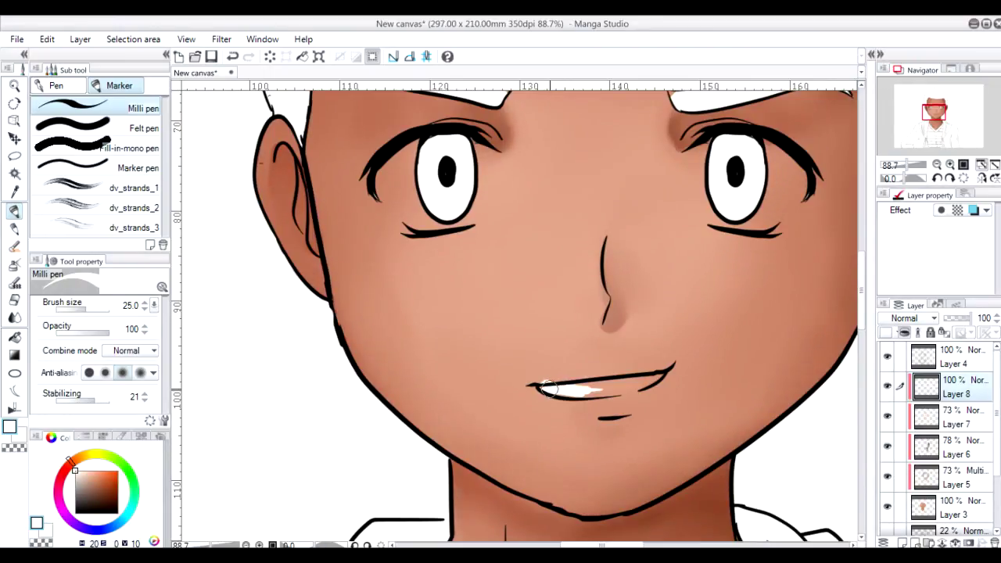
drag(682, 187, 692, 223)
drag(475, 191, 483, 219)
drag(475, 183, 406, 147)
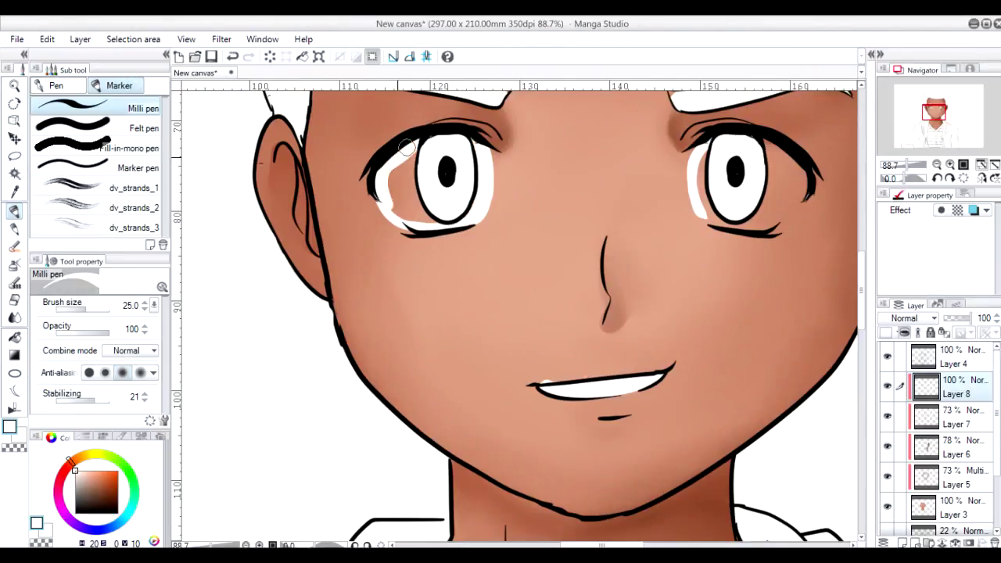
drag(86, 402, 46, 397)
mouse_move(407, 141)
mouse_down()
mouse_move(430, 219)
mouse_move(376, 199)
mouse_up()
mouse_move(696, 205)
mouse_down()
mouse_move(774, 227)
mouse_move(786, 145)
mouse_move(763, 223)
mouse_up()
drag(704, 145, 697, 206)
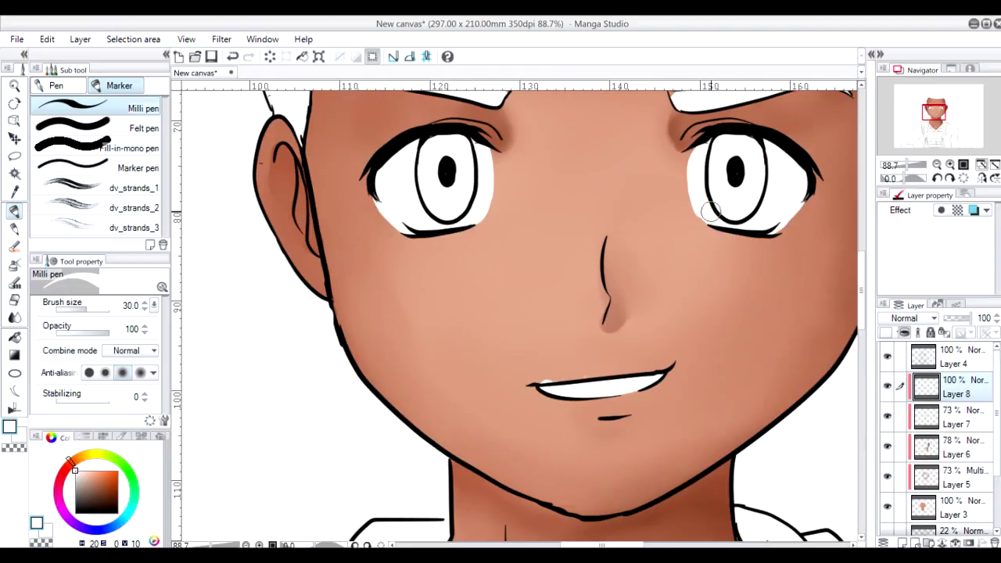
Switch to the eraser and make the skin colour layer active.
scroll(442, 186, down, 3)
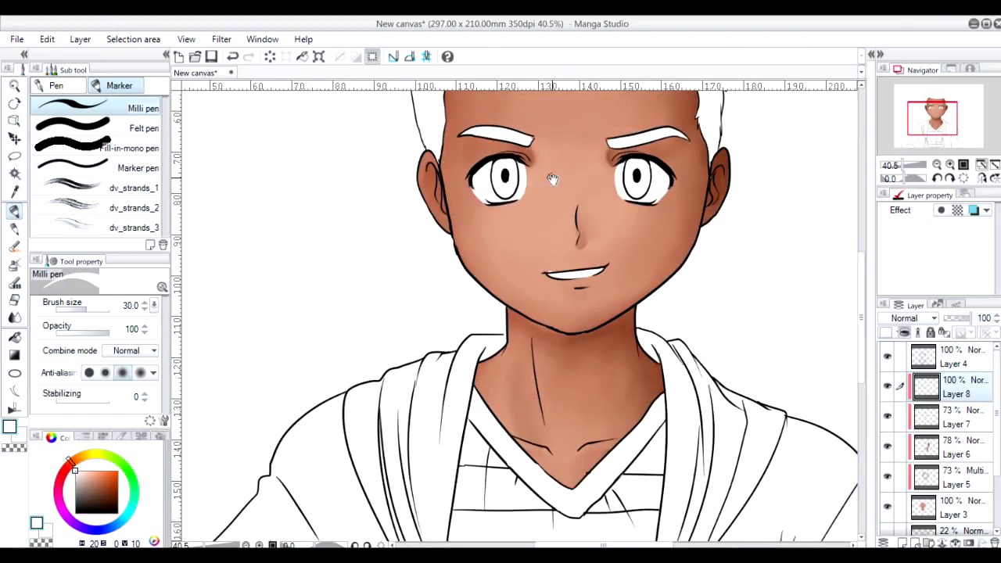
key(e)
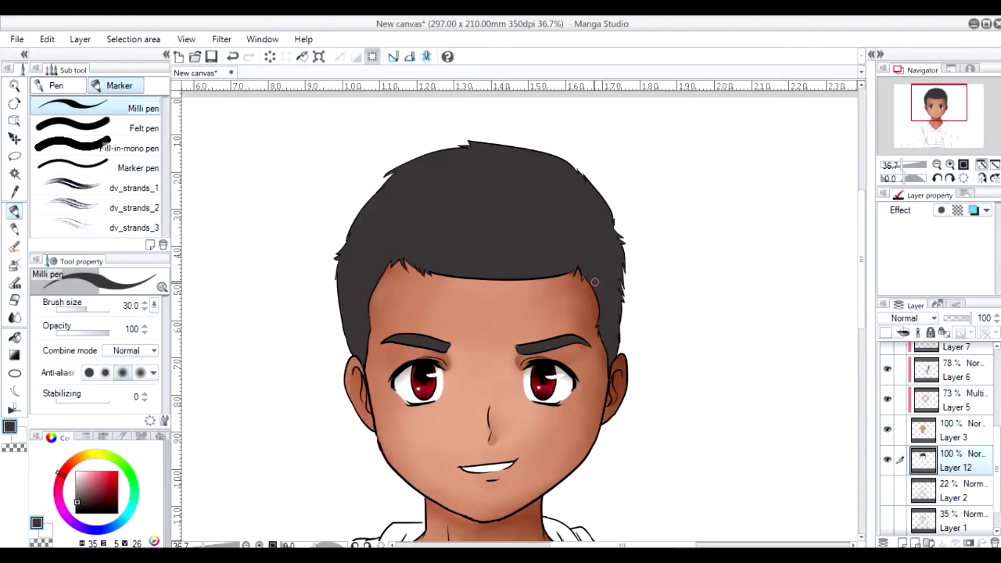
key(e)
click(925, 438)
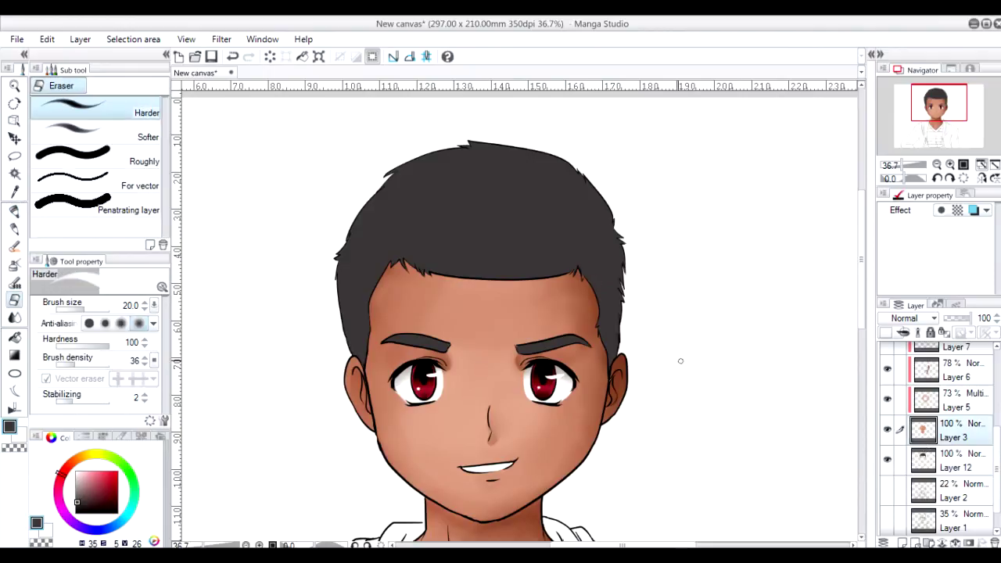
On a new layer, airbrush near-black shading over the top of the hair and blend it.
click(925, 460)
key(p)
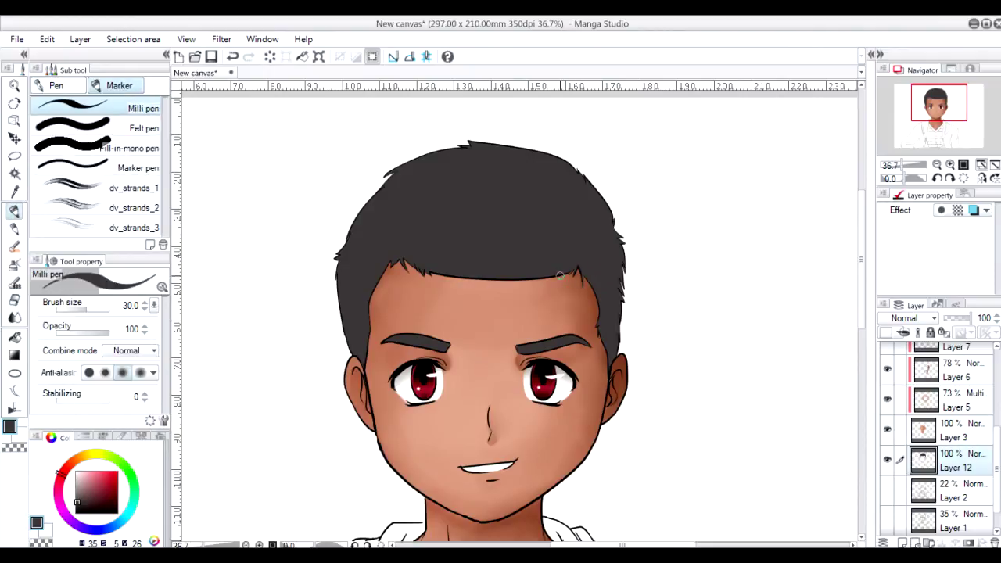
key(ctrl+minus)
click(904, 542)
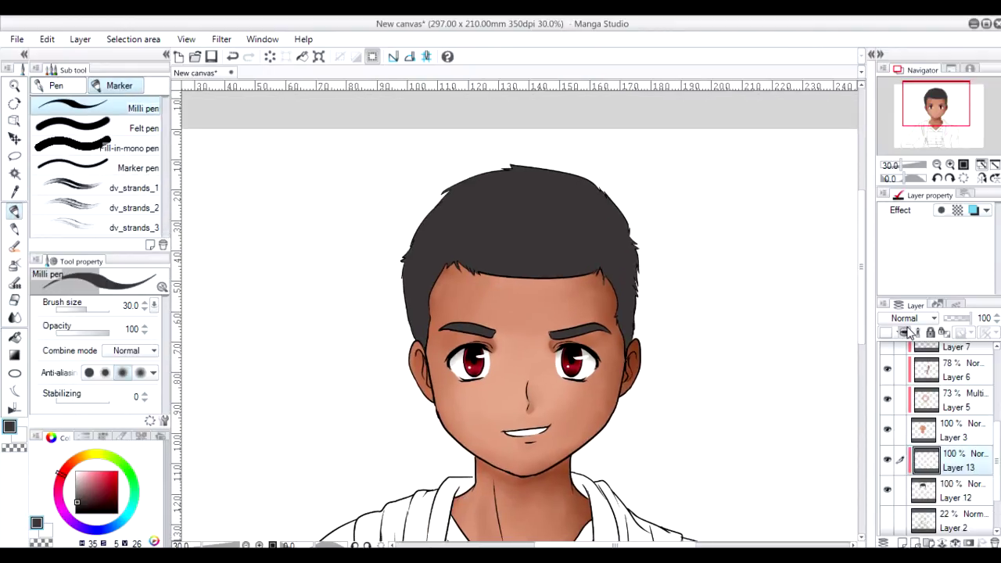
click(76, 507)
key(b)
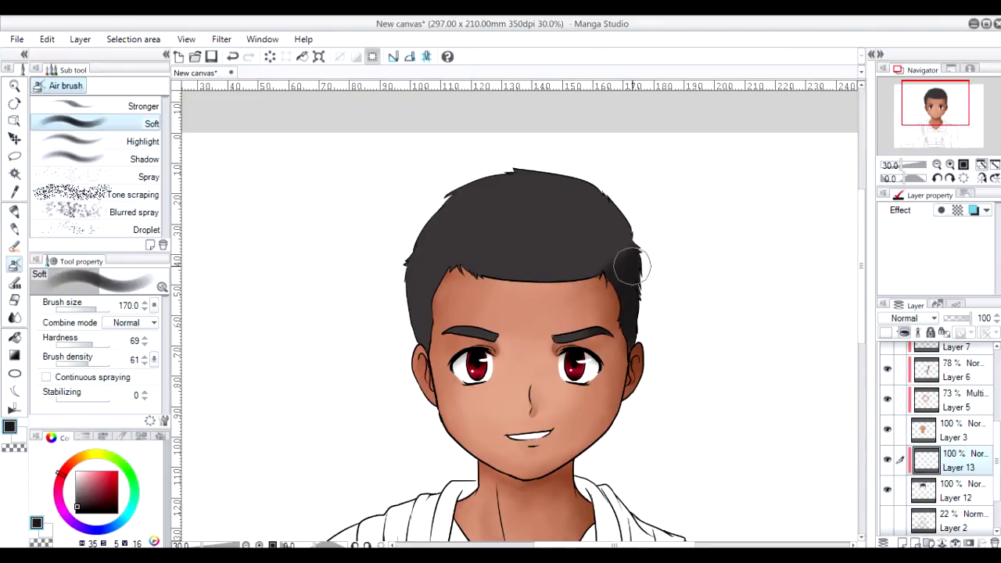
key(j)
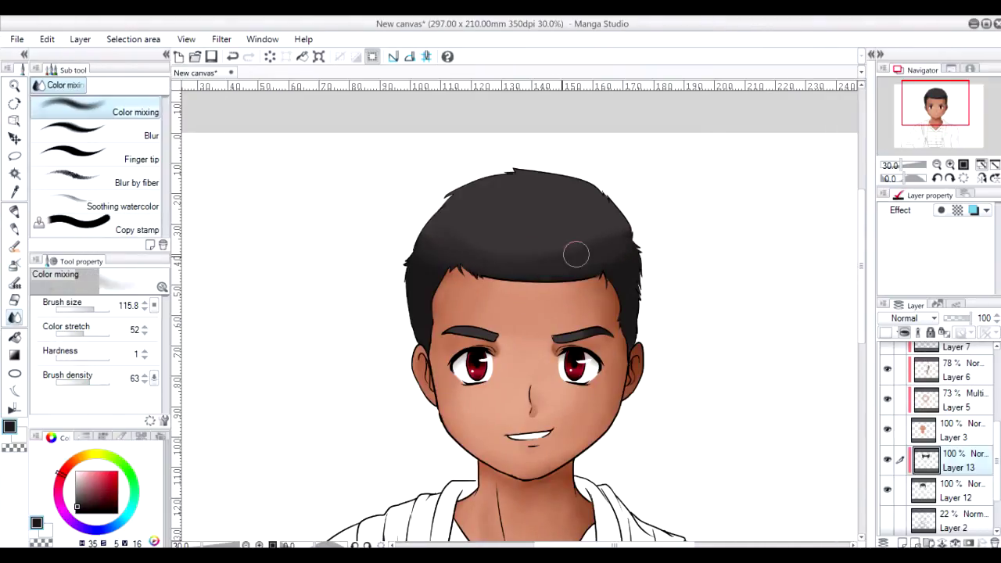
key(b)
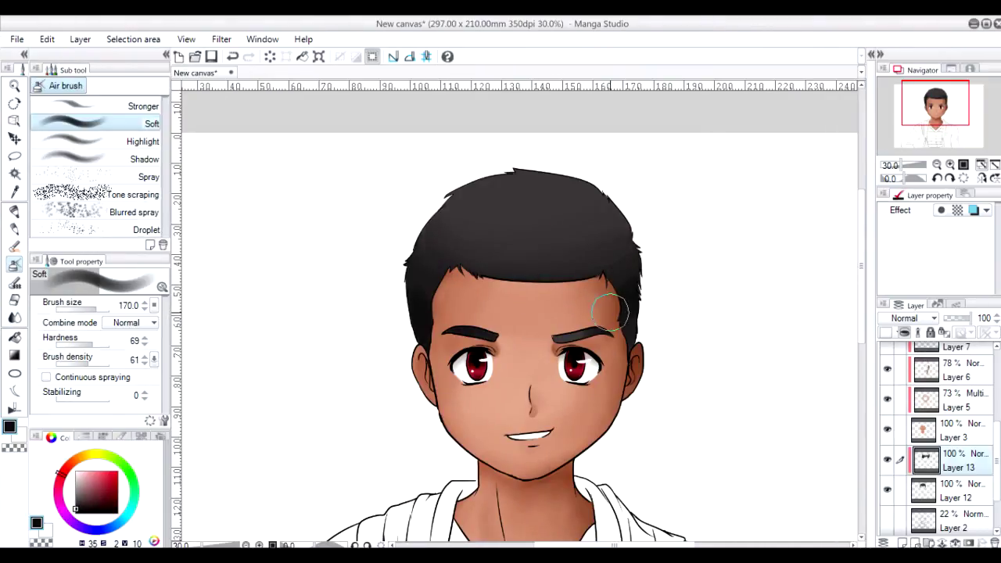
drag(440, 298, 592, 261)
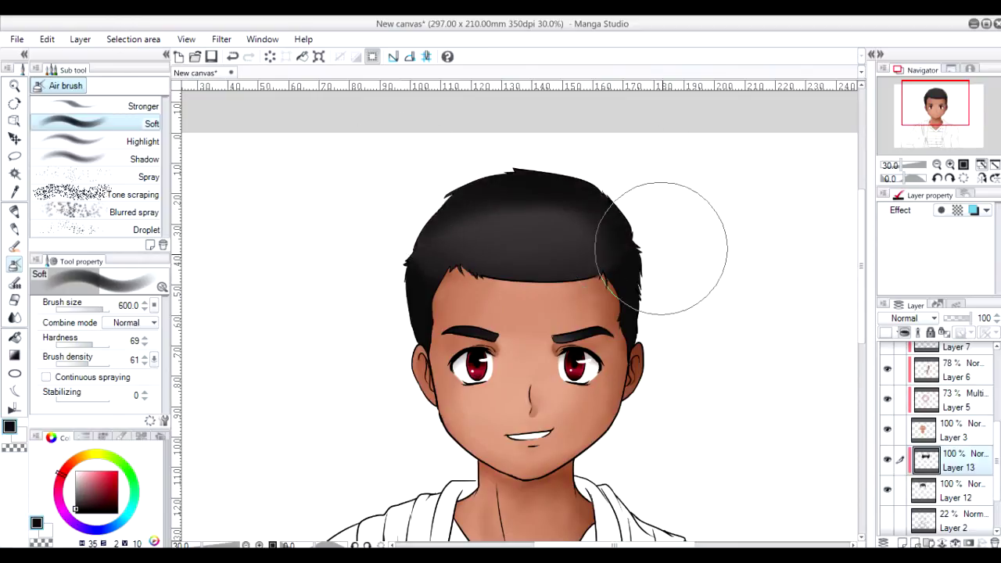
key(j)
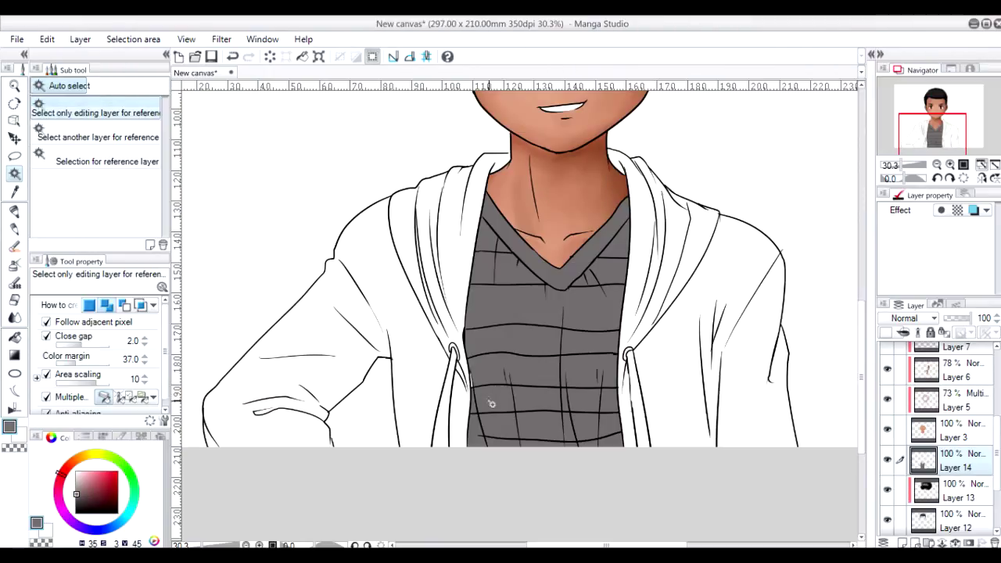
On a new layer, airbrush darker grey down both shirt sides and blend the centre.
key(p)
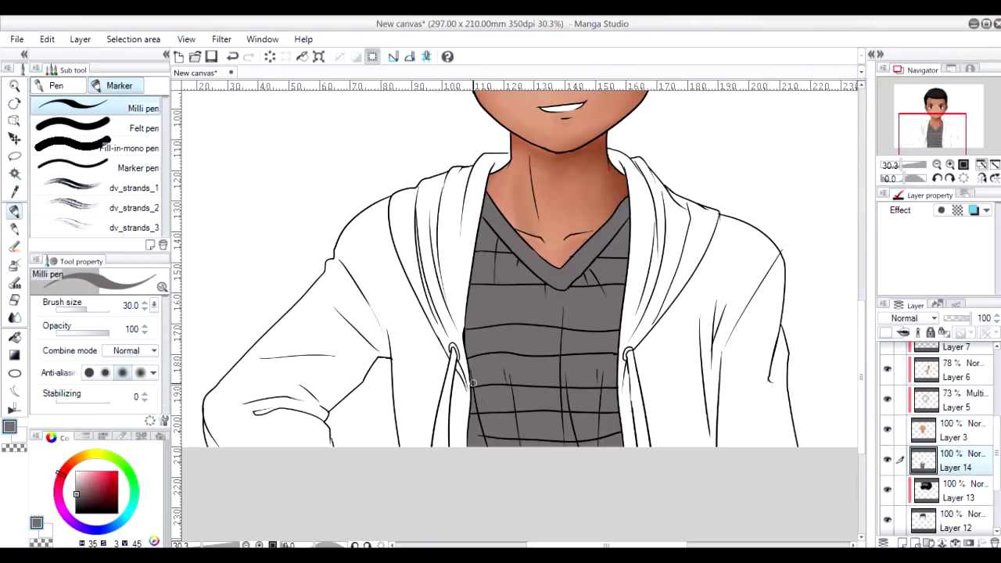
scroll(803, 369, up, 1)
key(ctrl+shift+n)
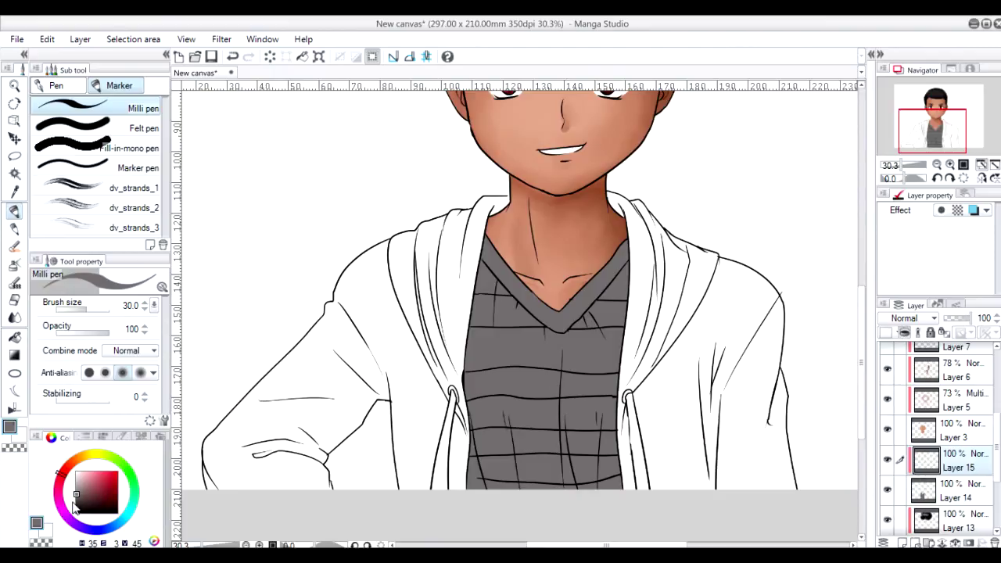
key(b)
drag(485, 250, 493, 407)
drag(618, 235, 646, 368)
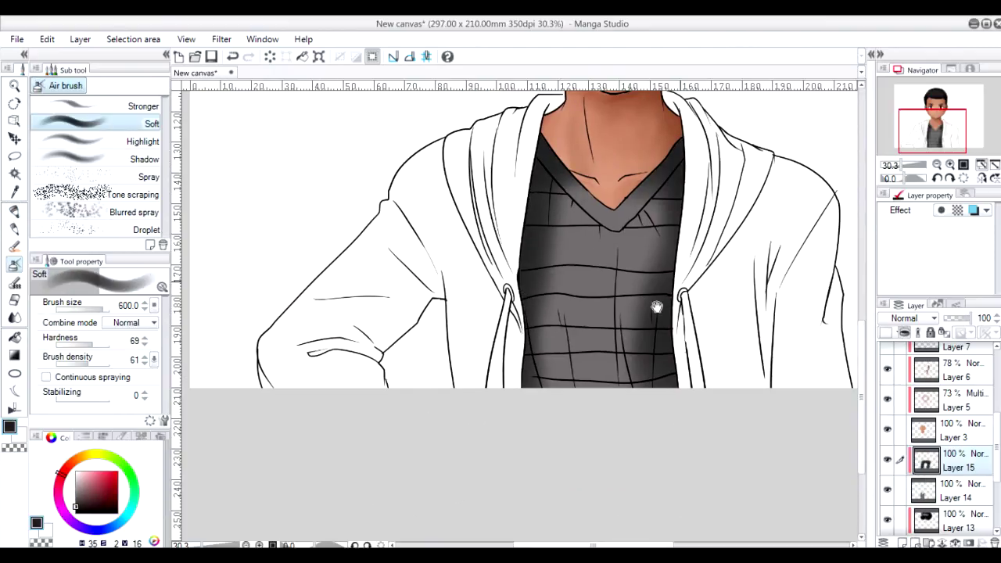
key(j)
mouse_move(563, 438)
mouse_down()
mouse_move(525, 357)
mouse_move(601, 356)
mouse_up()
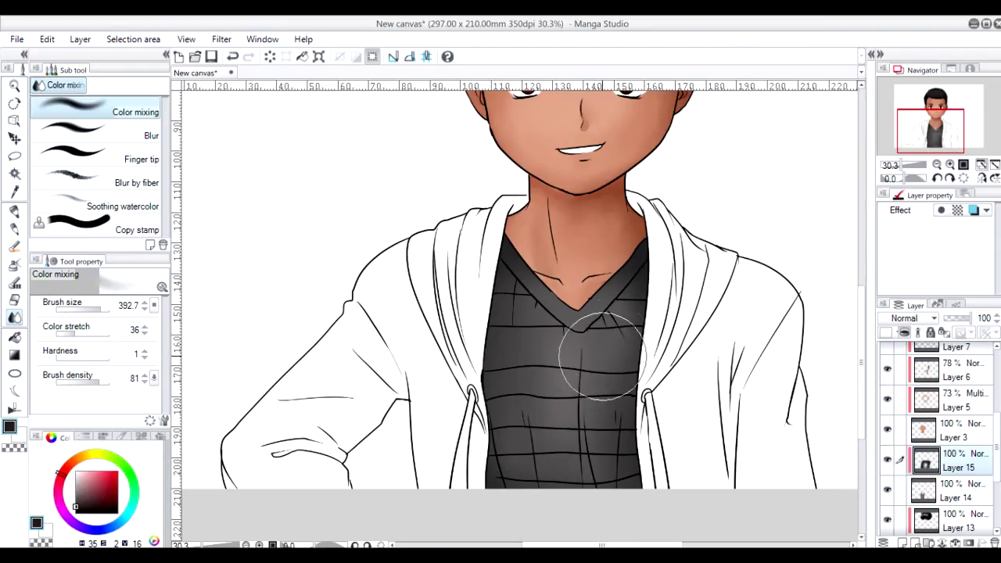
On another new layer, pencil a darker V-neck collar edge and dark folds down the shirt.
key(ctrl+shift+n)
key(p)
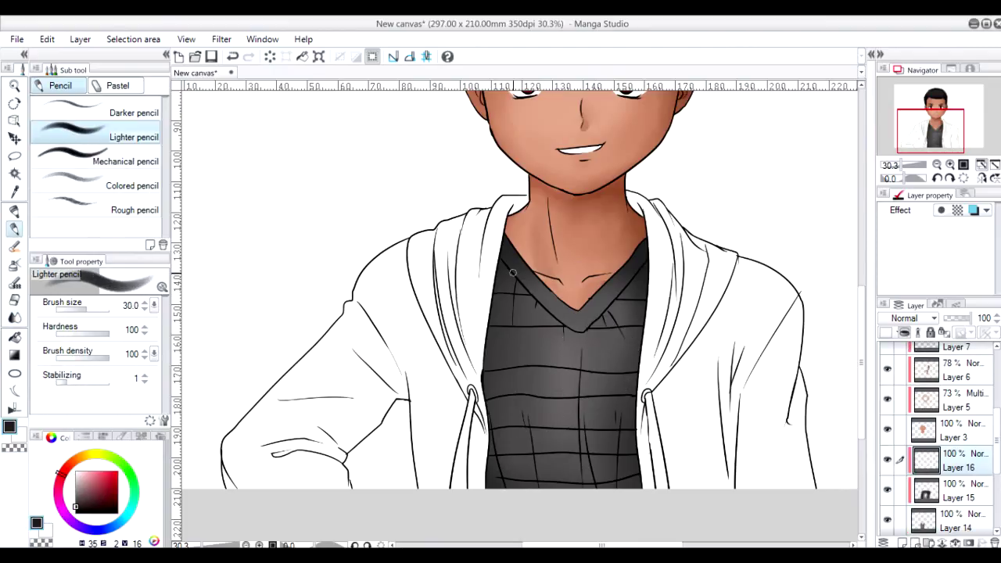
drag(509, 255, 581, 326)
drag(585, 374, 599, 491)
drag(584, 429, 579, 488)
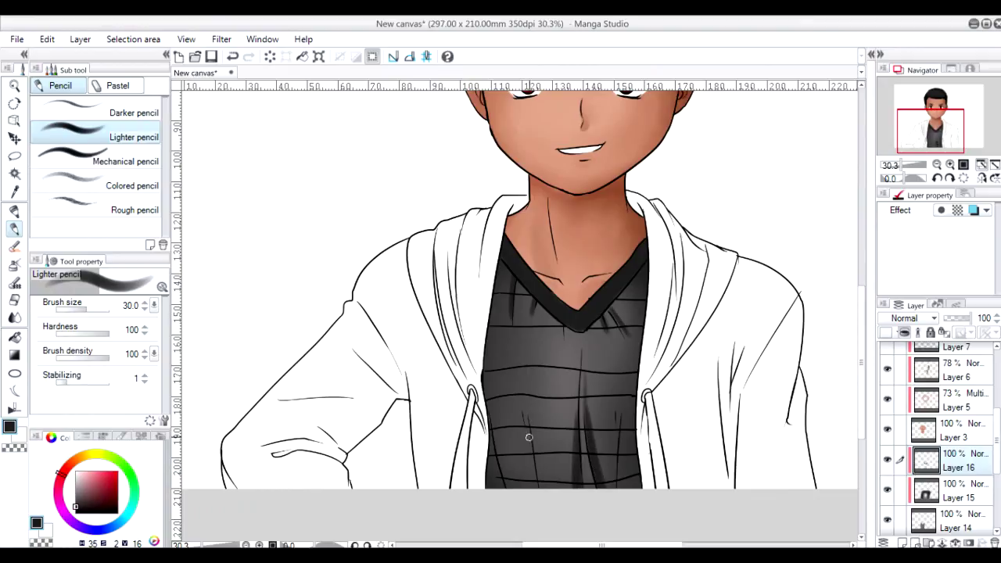
drag(504, 254, 527, 241)
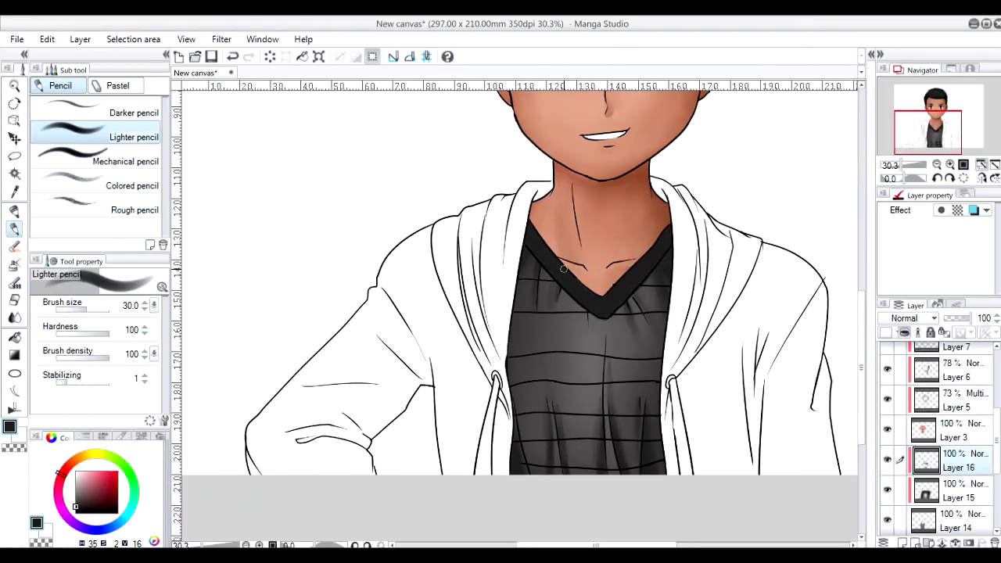
scroll(649, 250, down, 2)
Add a new layer for the hoodie, keeping Normal blending mode.
click(903, 542)
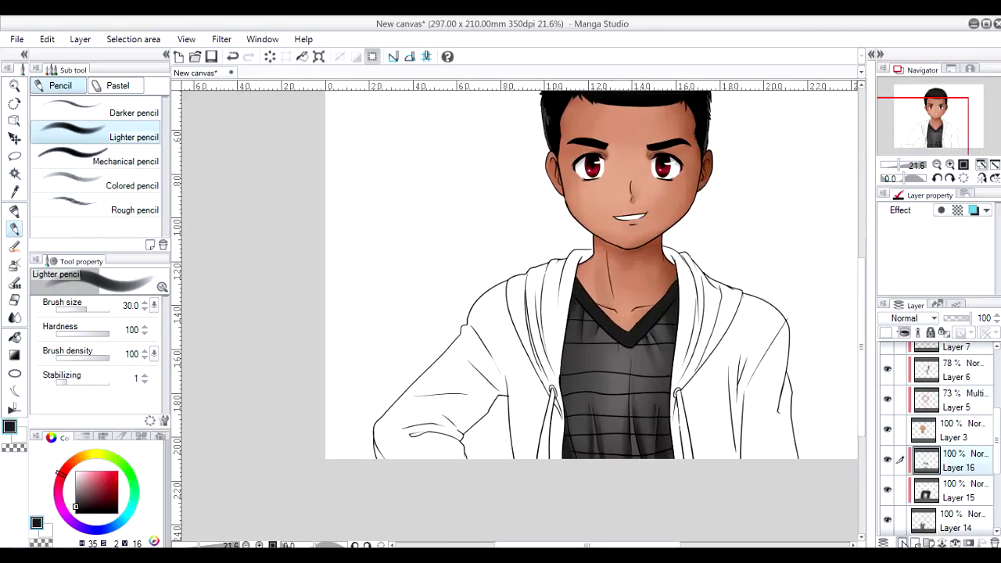
click(913, 319)
click(895, 83)
Pencil dark stripes across the shirt beside the V-neck and lower down.
key(p)
key(p)
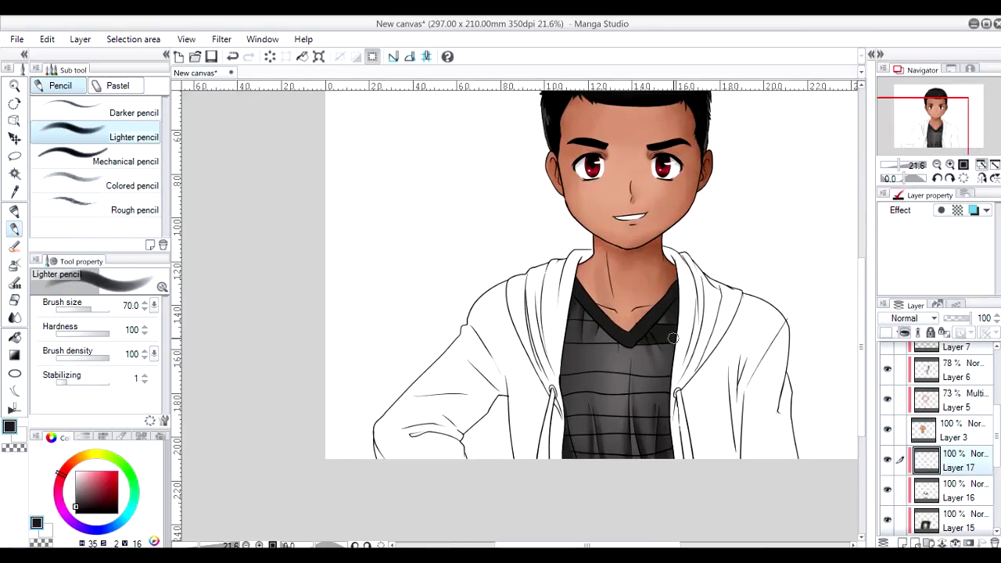
drag(571, 324, 577, 337)
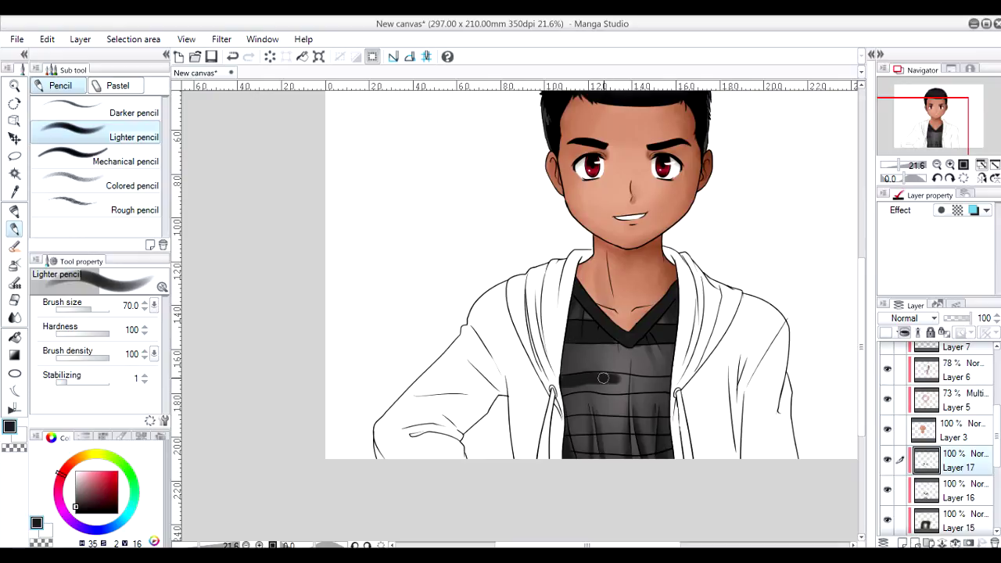
drag(603, 379, 626, 387)
drag(565, 421, 637, 428)
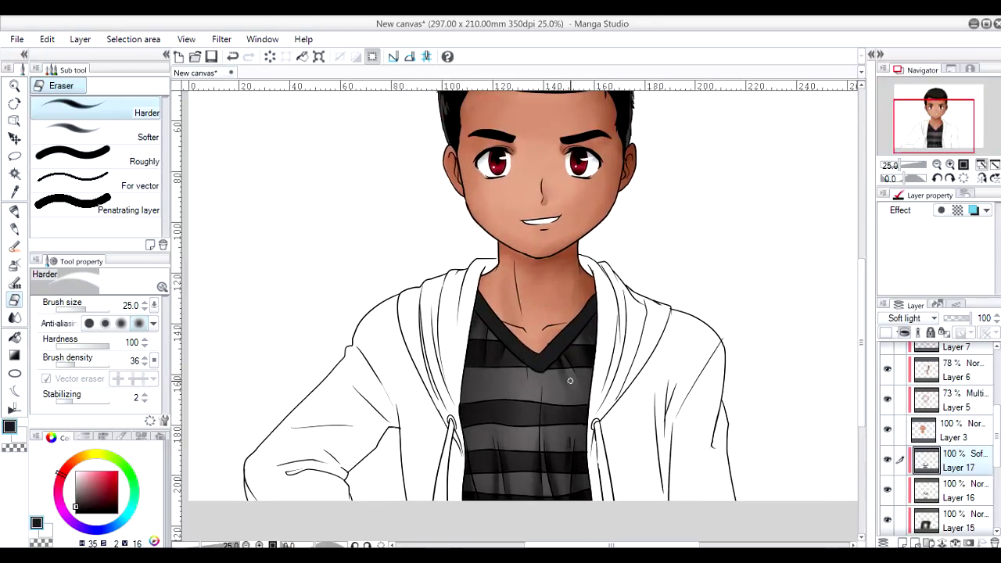
key(ctrl+shift+n)
Select the hoodie's outlined area with the Auto select tool.
key(w)
click(451, 404)
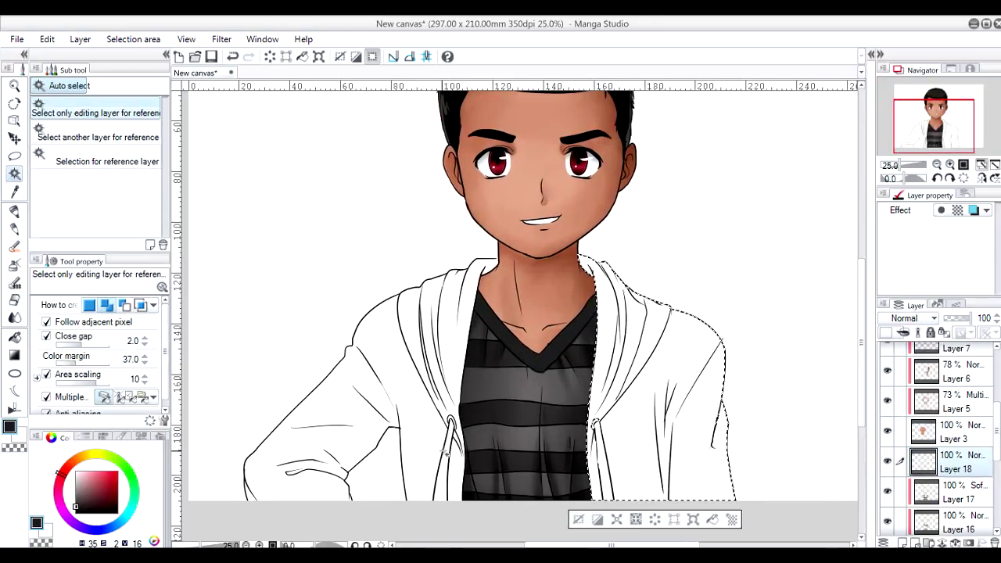
key(ctrl+d)
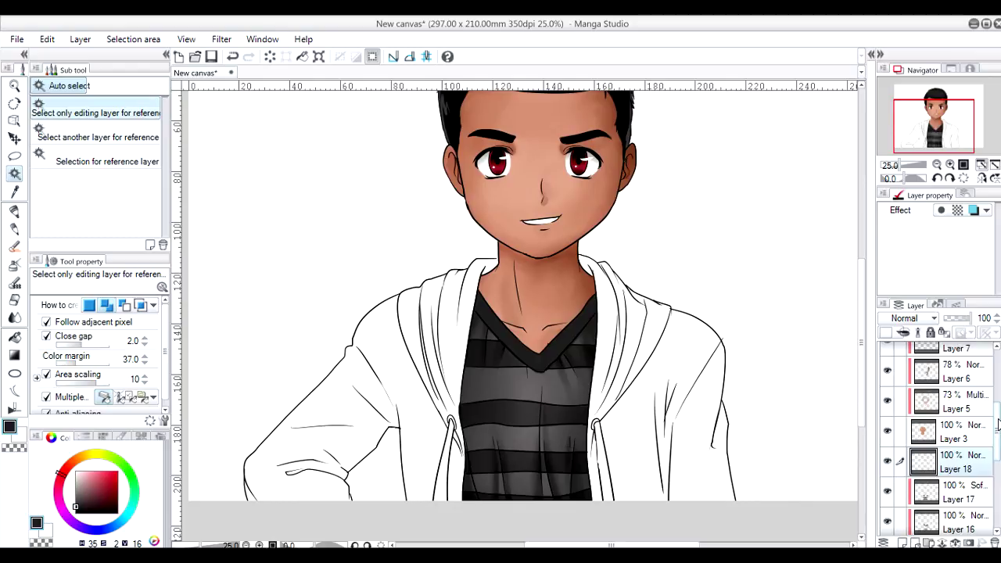
key(p)
key(ctrl+z)
scroll(500, 236, up, 3)
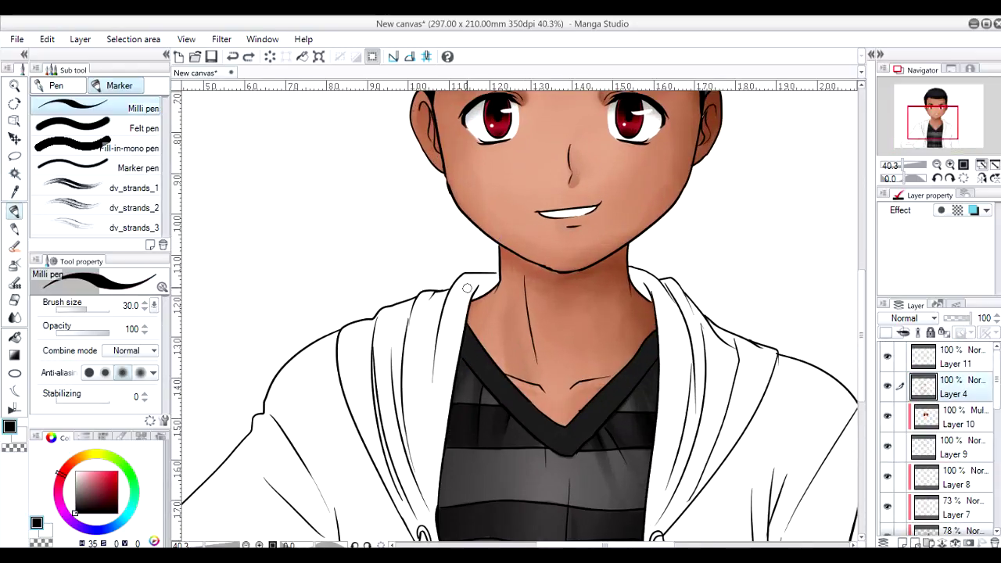
scroll(470, 336, down, 3)
key(w)
click(462, 391)
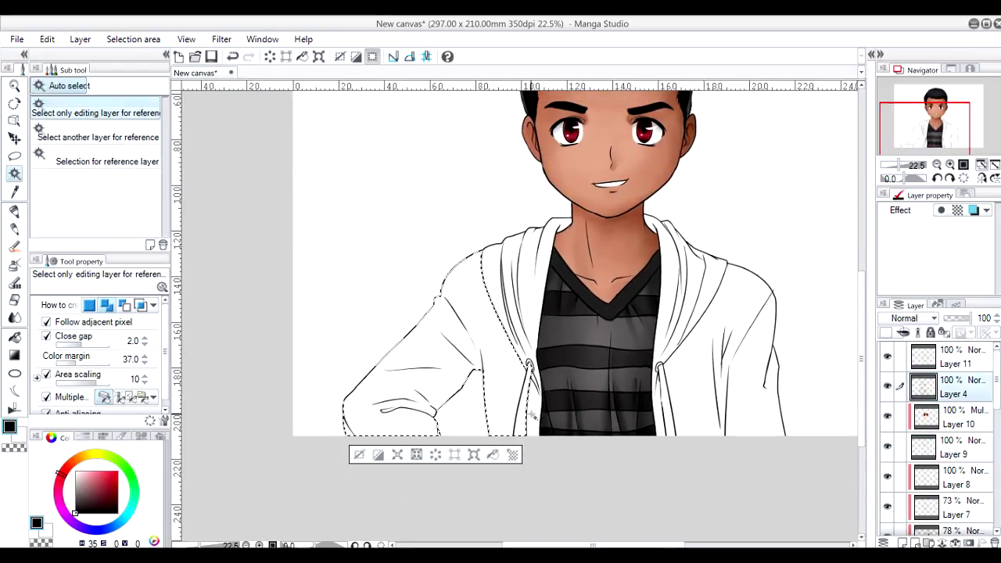
Fill the hoodie selection with dark red on Layer 18, undoing a stray fill.
click(109, 489)
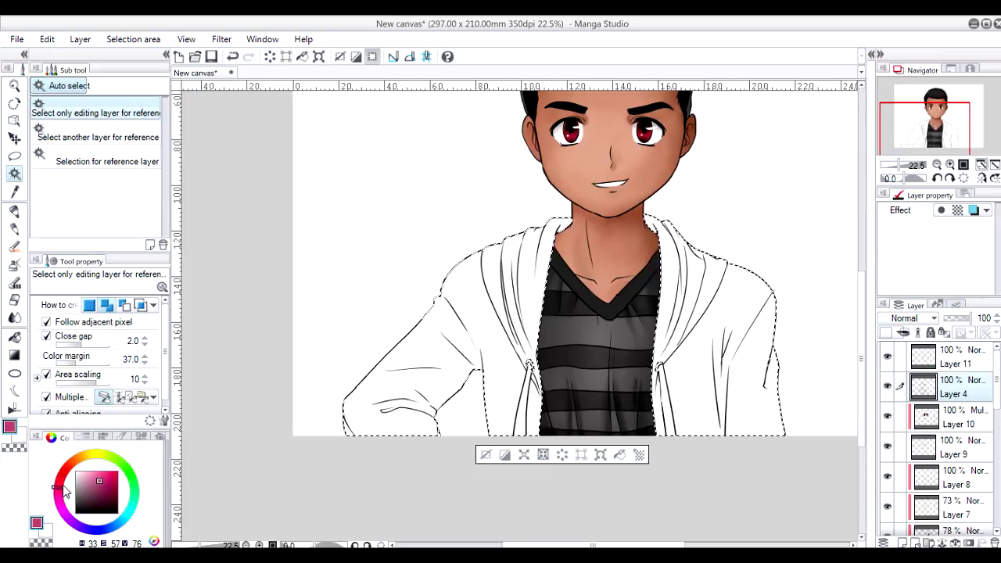
scroll(935, 425, up, 5)
click(935, 434)
scroll(935, 425, up, 2)
click(931, 417)
click(523, 455)
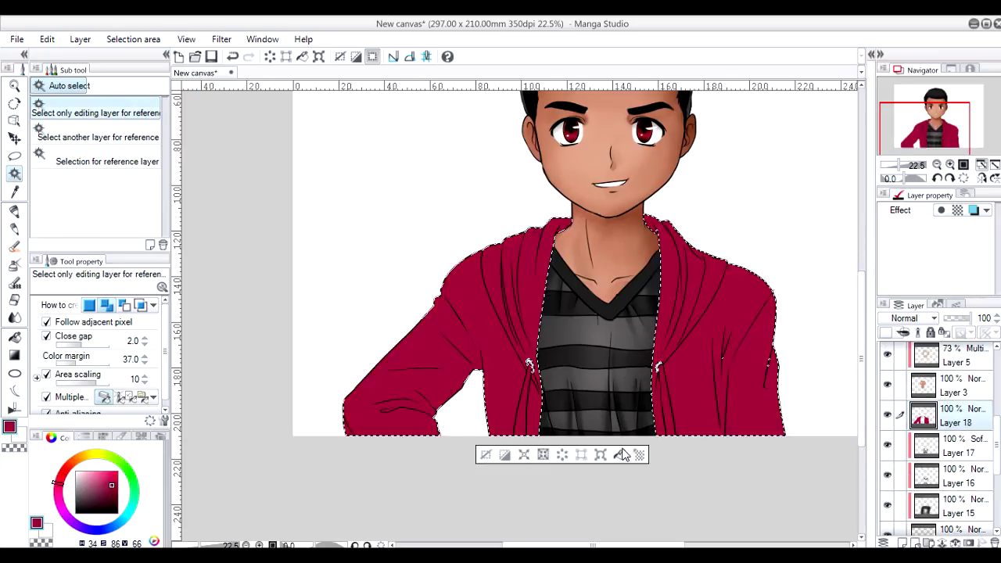
click(521, 457)
click(757, 391)
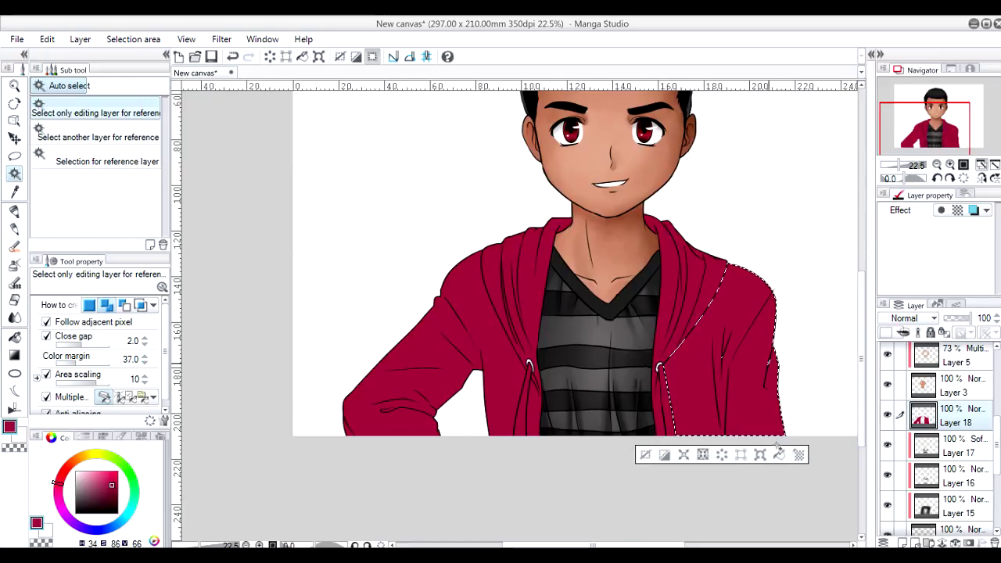
scroll(693, 426, up, 2)
key(ctrl+z)
key(ctrl+z)
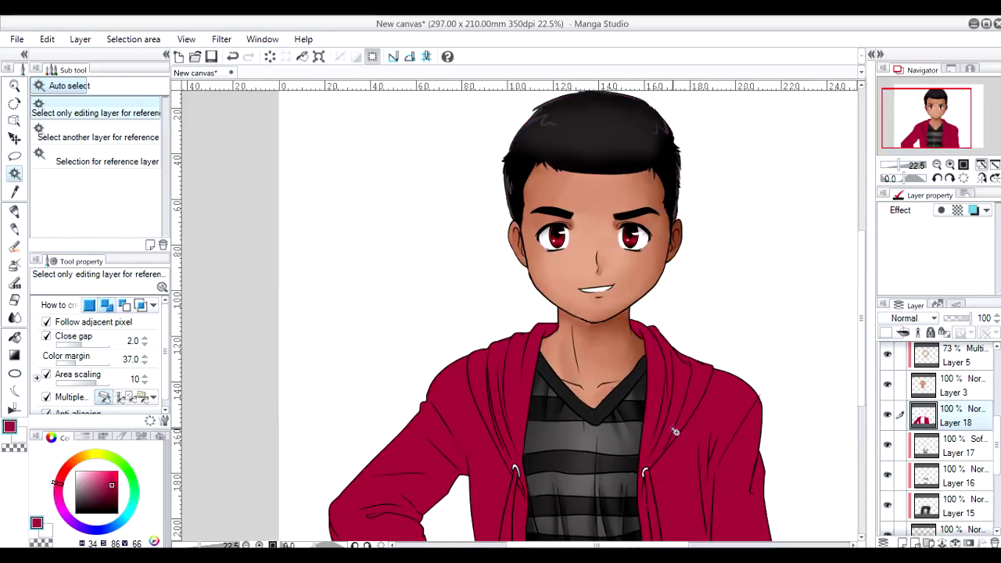
key(p)
scroll(694, 426, down, 2)
click(885, 332)
scroll(920, 318, down, 2)
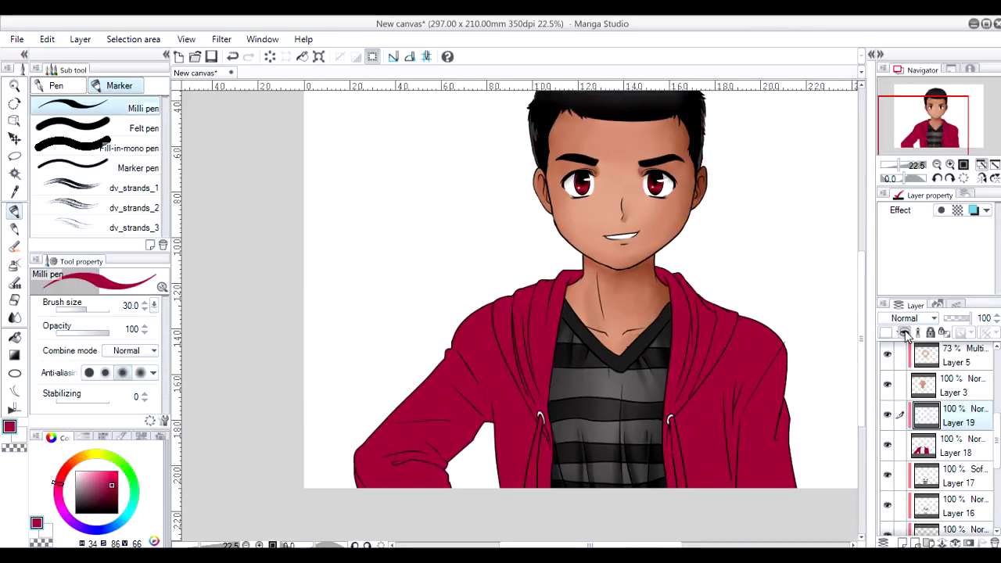
Airbrush dark shadows and fold lines along the hood edges and the hoodie's left side.
key(b)
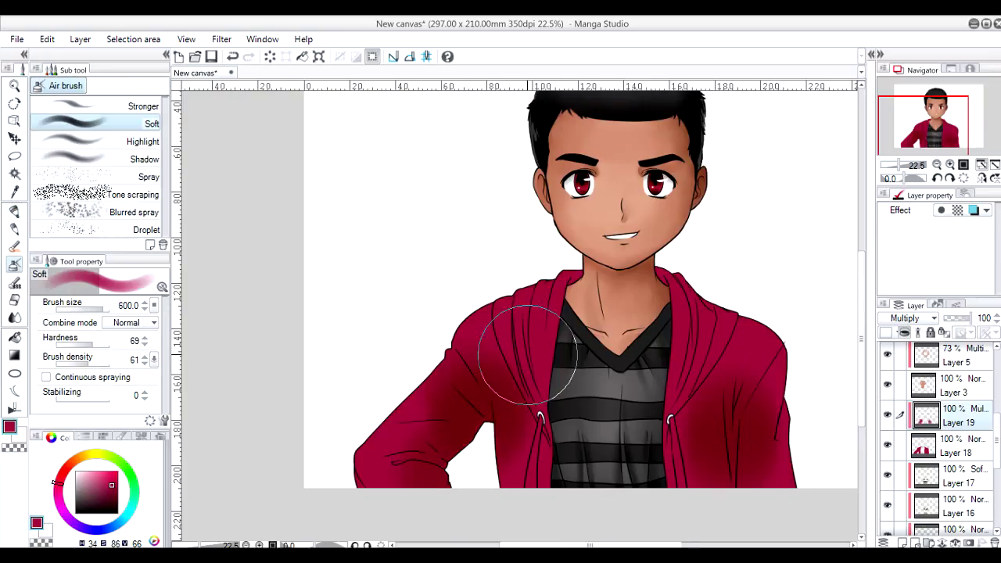
drag(488, 290, 505, 327)
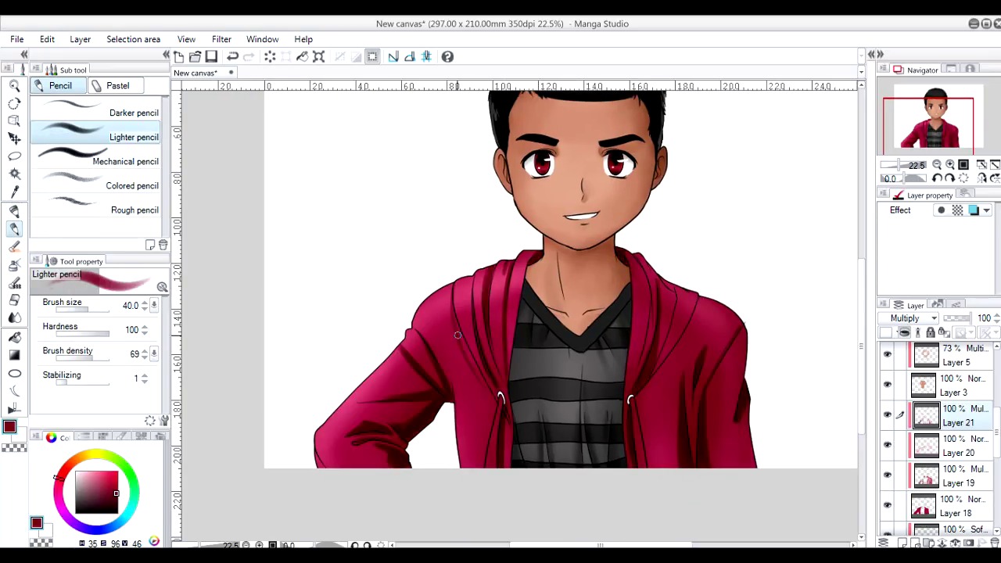
drag(452, 381, 479, 479)
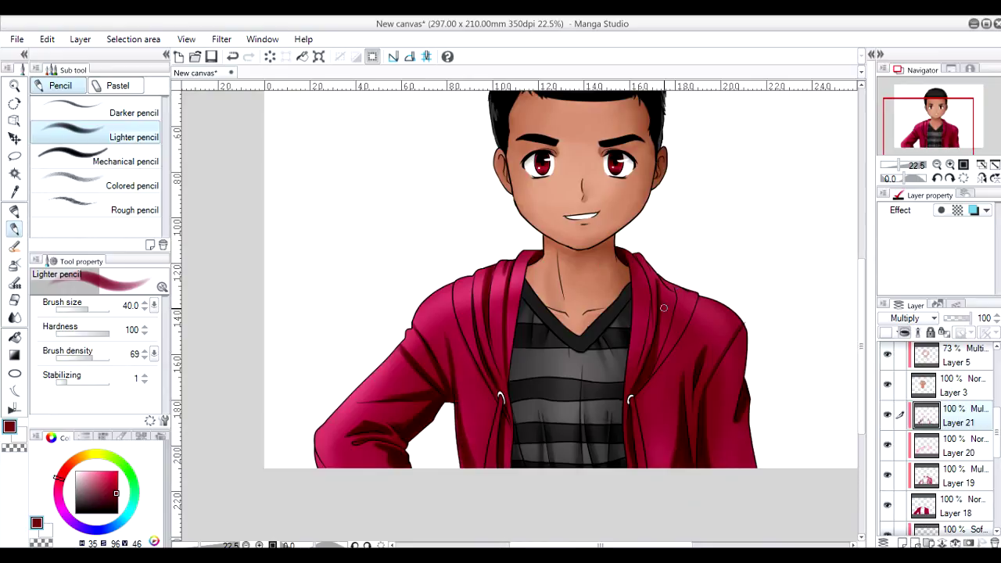
drag(649, 274, 636, 349)
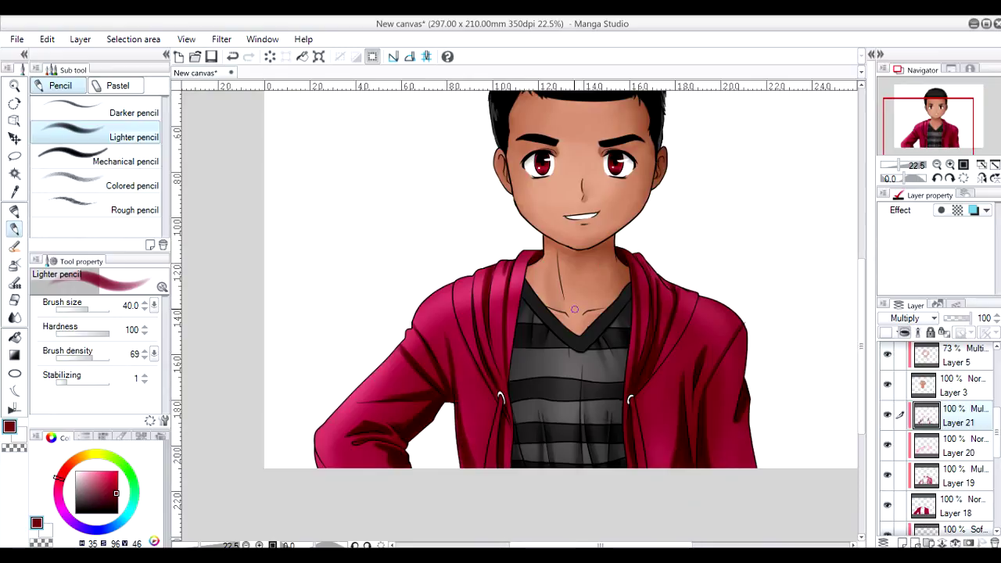
drag(522, 255, 512, 364)
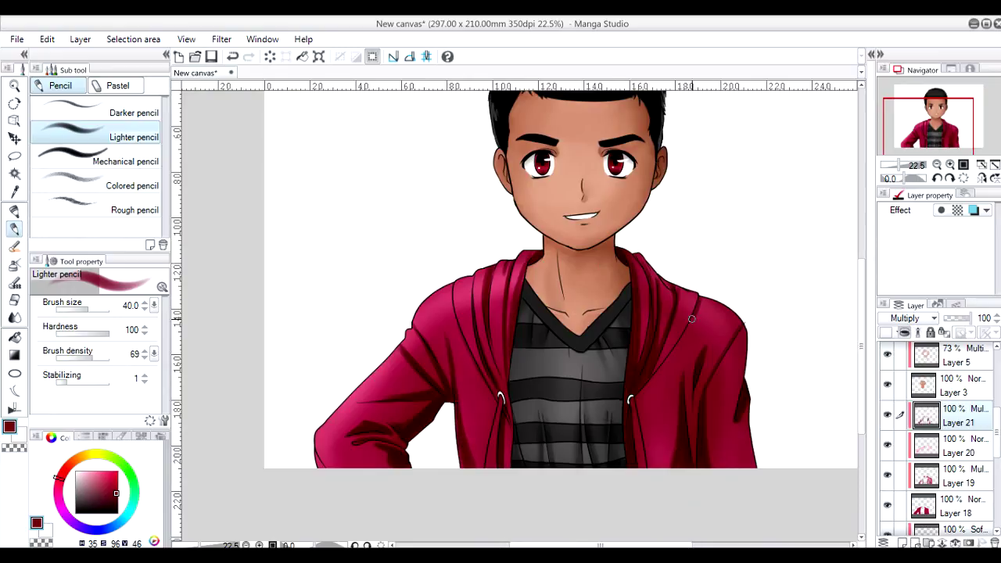
Blur and soft-erase the hoodie shading to soften its transitions.
key(j)
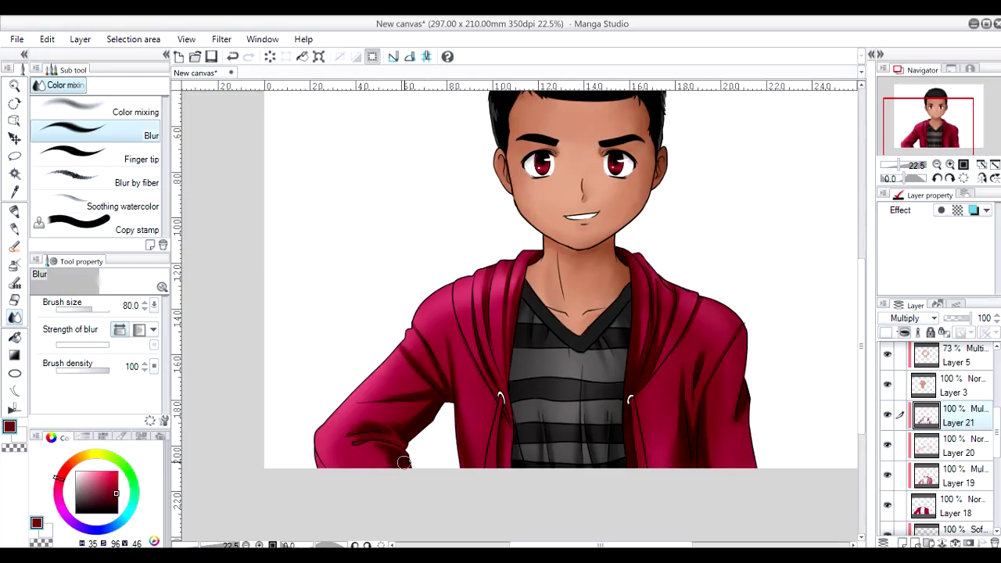
scroll(412, 469, up, 2)
key(e)
key(j)
scroll(667, 341, down, 3)
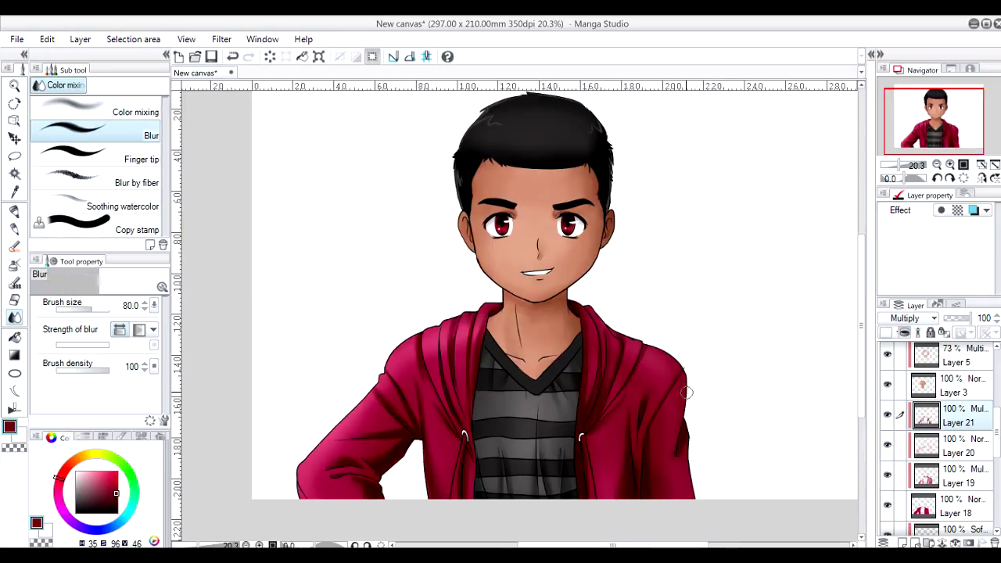
key(e)
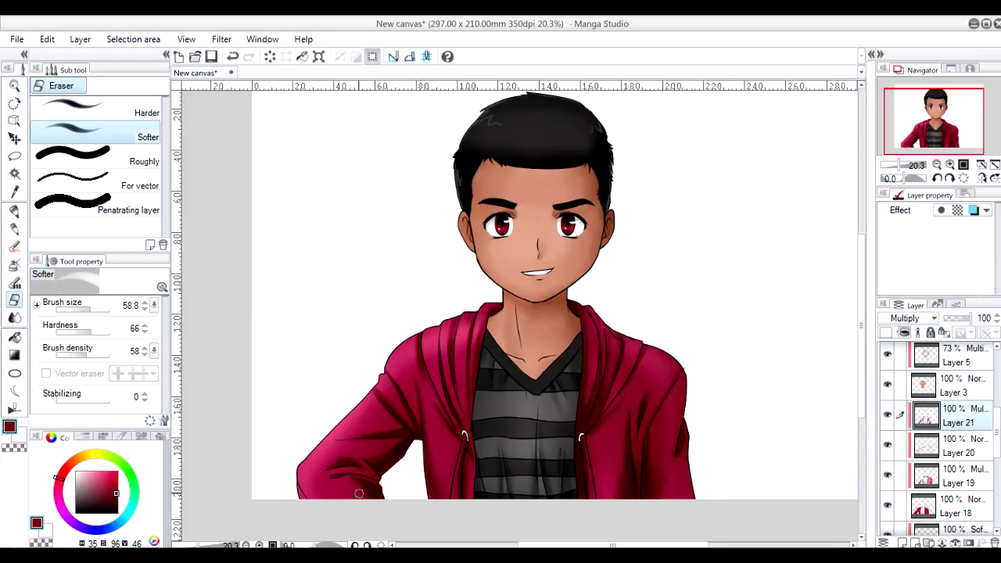
key(j)
key(e)
scroll(540, 391, down, 1)
scroll(552, 359, down, 1)
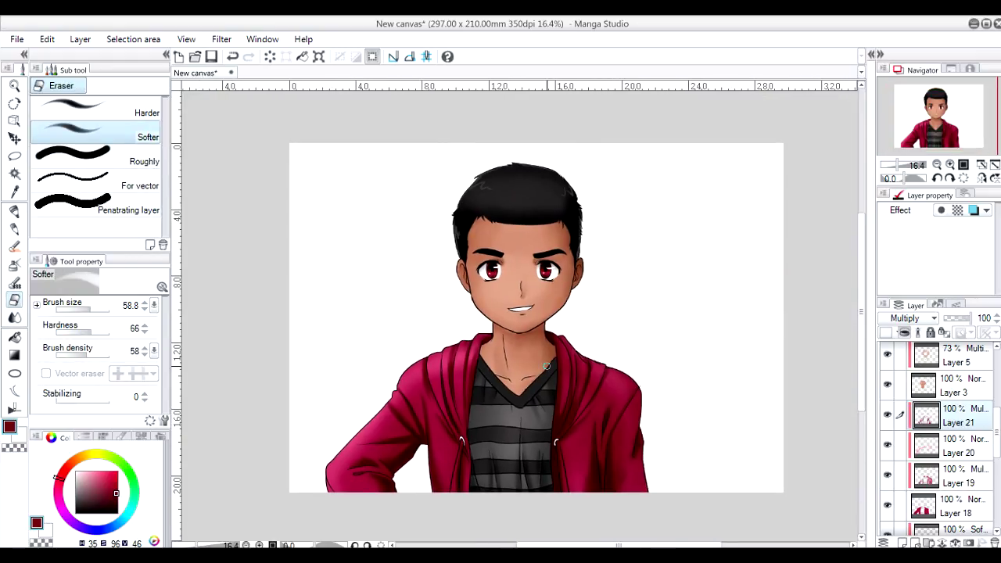
drag(547, 366, 533, 372)
scroll(481, 367, up, 2)
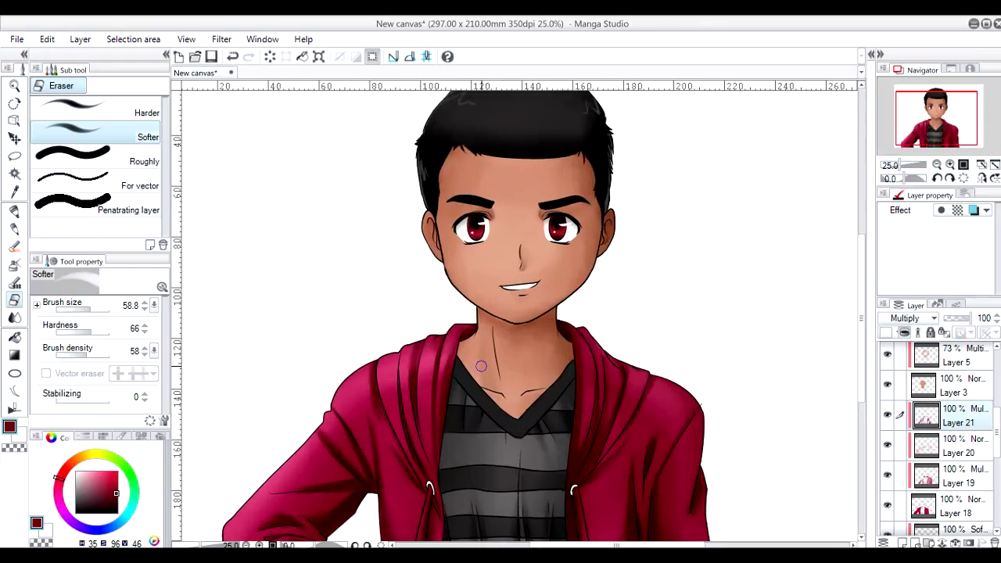
scroll(488, 344, down, 2)
scroll(499, 320, up, 1)
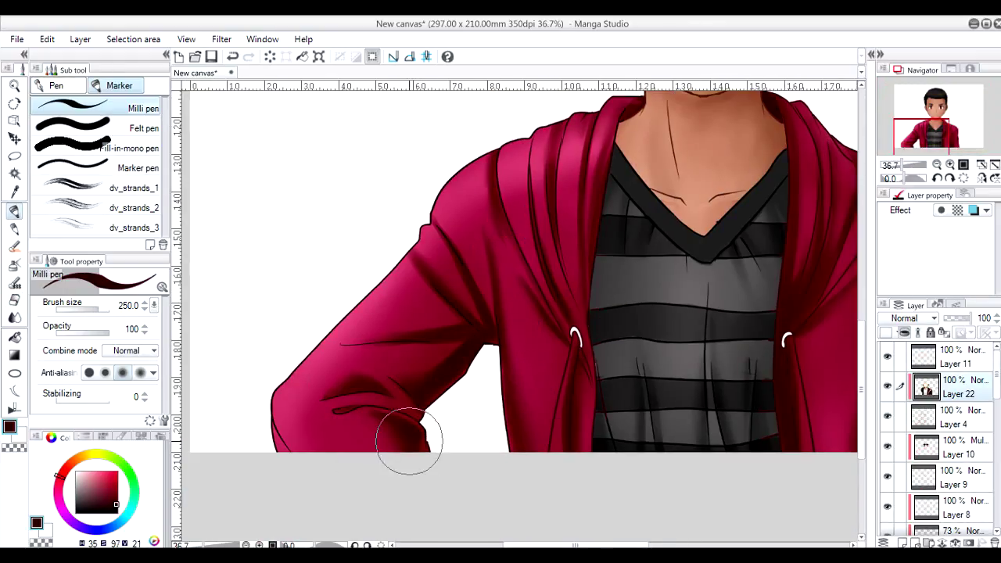
Touch up the eye highlights and lines, alternating the Eyedropper and pen.
key(i)
key(p)
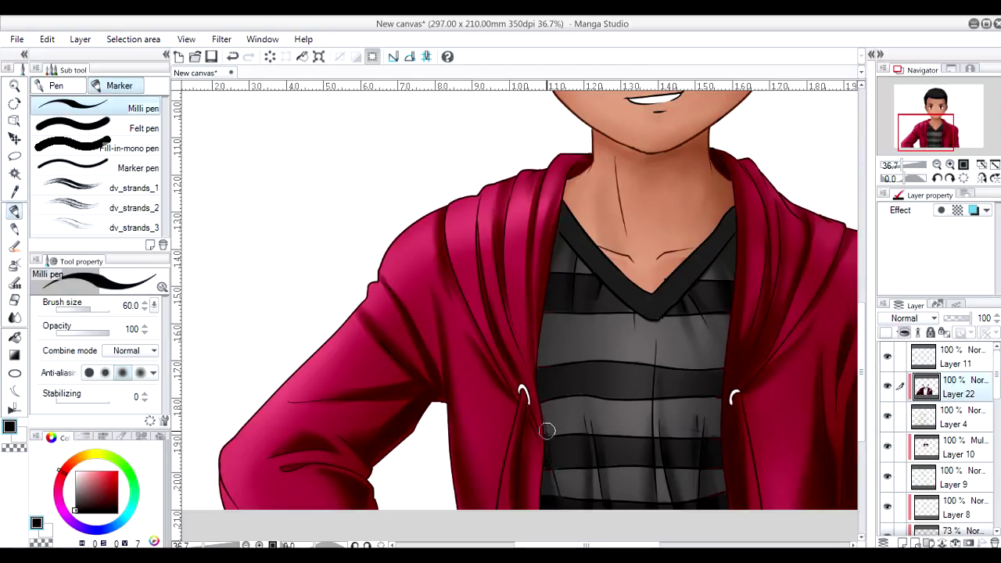
scroll(661, 201, down, 2)
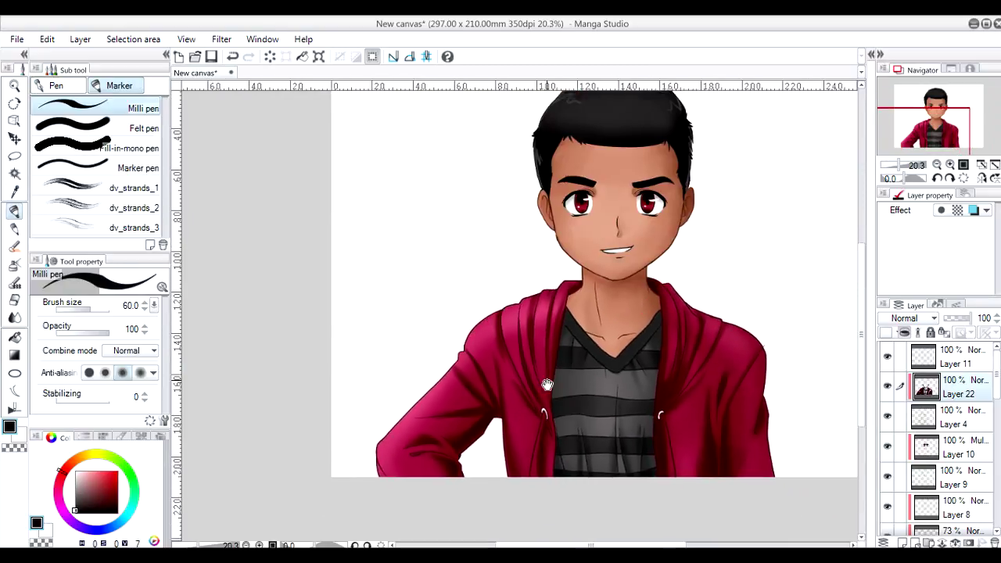
scroll(547, 364, up, 3)
key(i)
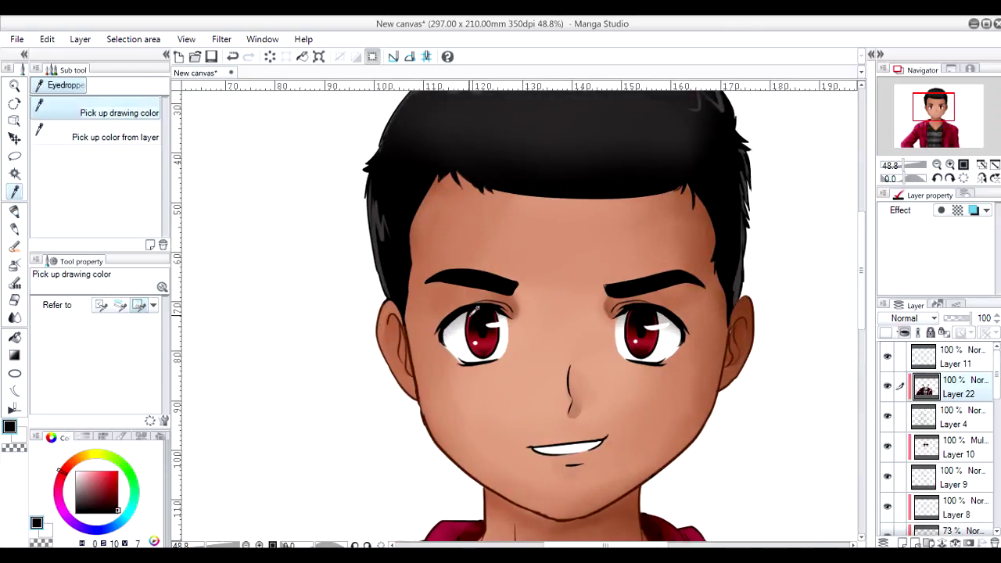
key(p)
key(p)
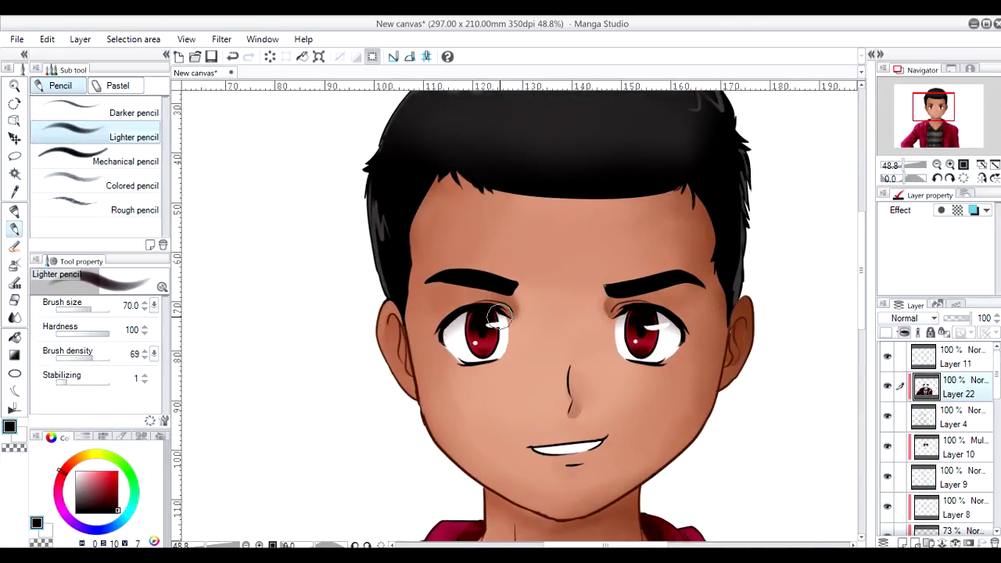
Sample the dark brown from the face, then fit the whole canvas to the window.
key(i)
click(661, 477)
key(p)
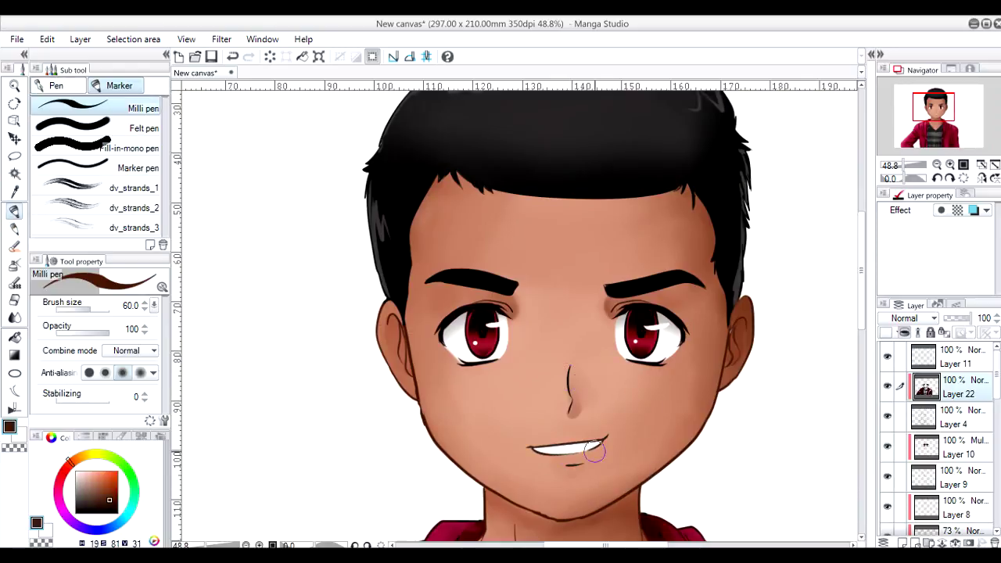
scroll(542, 413, down, 2)
scroll(548, 391, down, 2)
scroll(578, 376, down, 2)
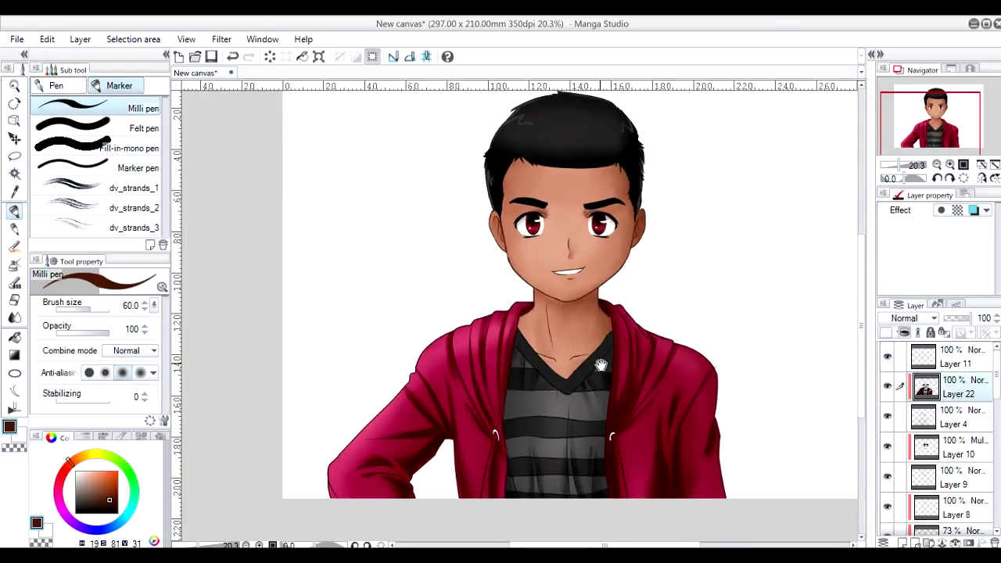
click(982, 166)
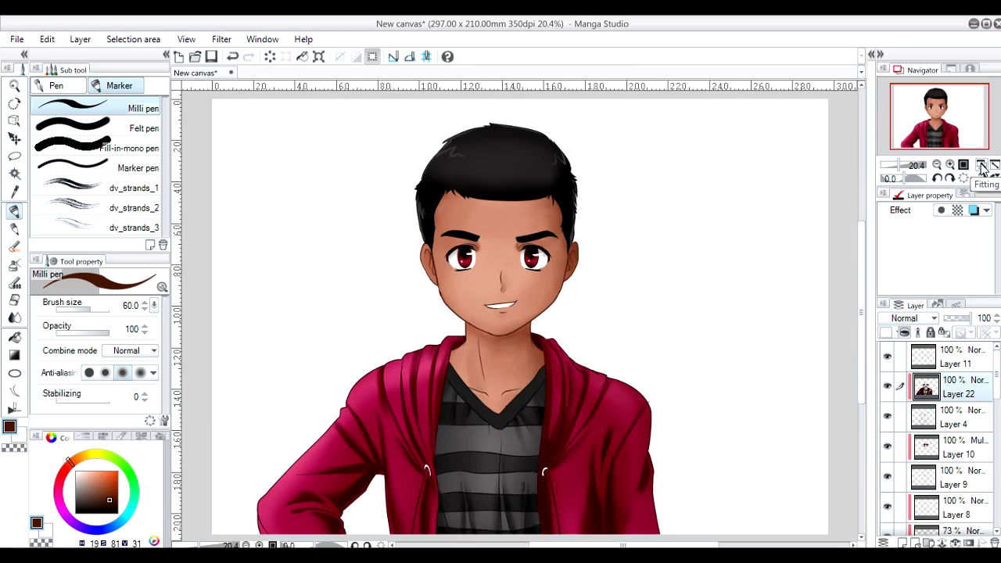